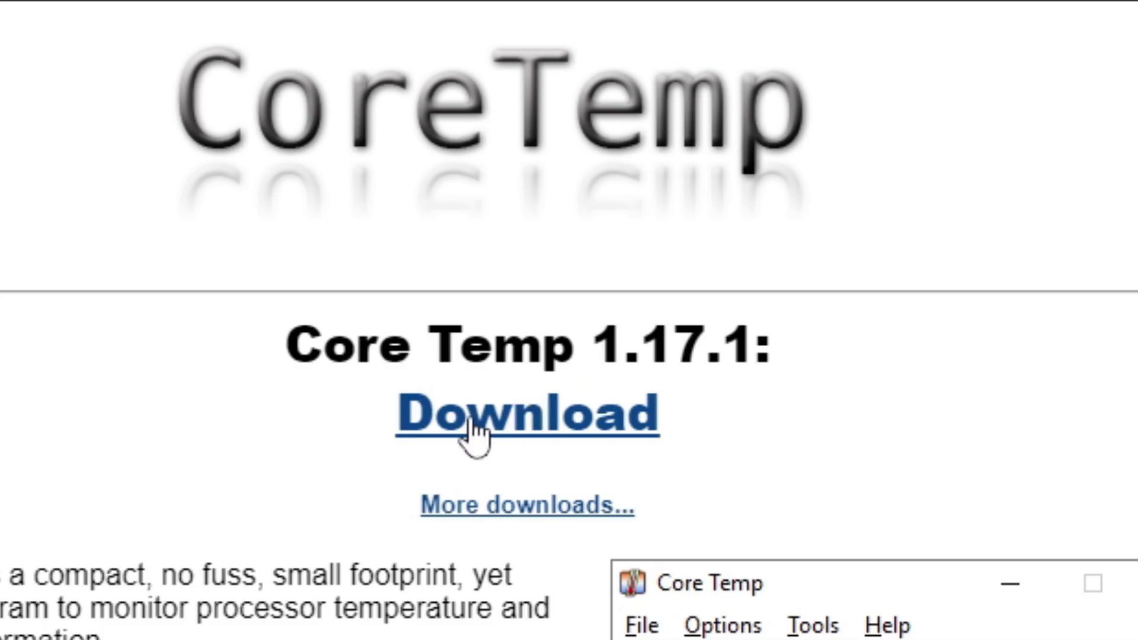
Download Core-Temp-setup.exe in Chrome and reveal it in its Downloads folder.
{"action": "left_click", "coordinate": [472, 422]}
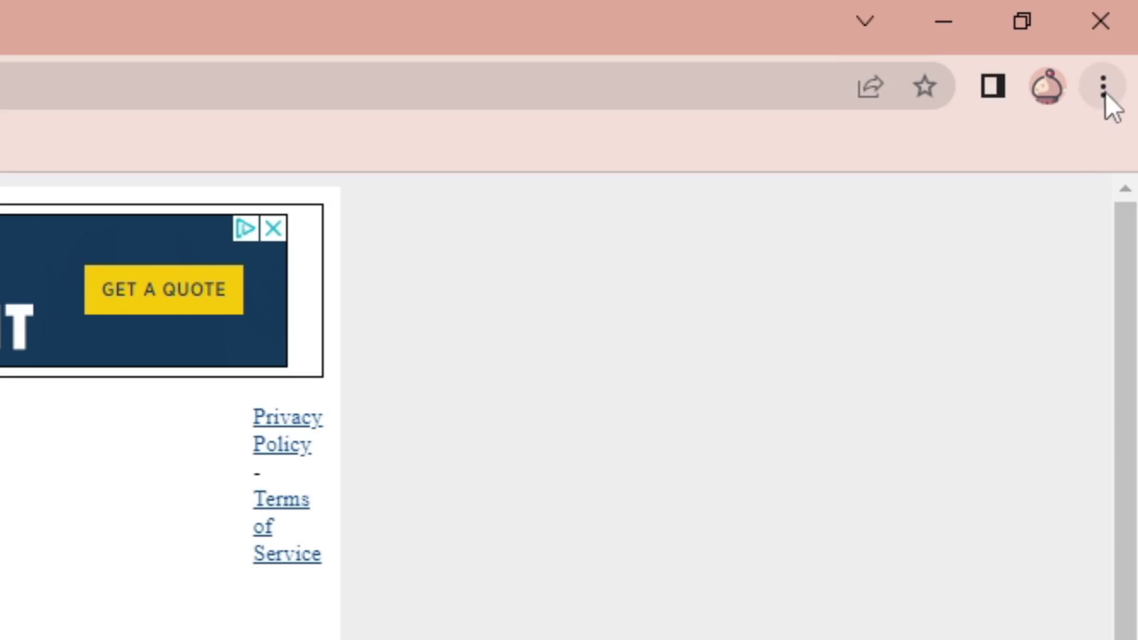
{"action": "left_click", "coordinate": [1103, 87]}
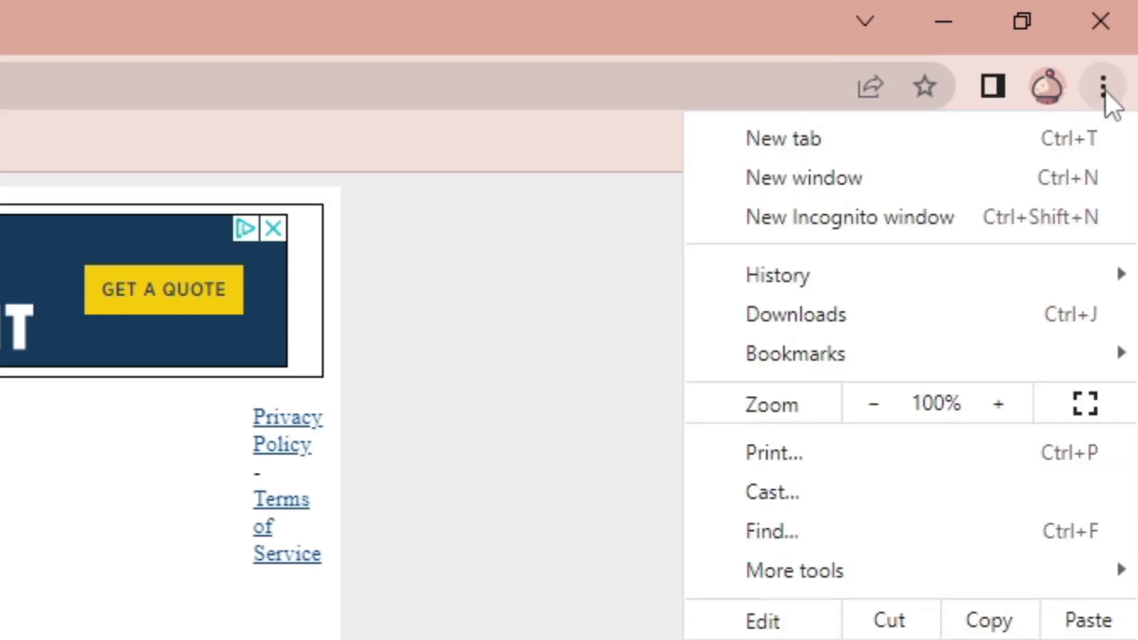
{"action": "left_click", "coordinate": [880, 314]}
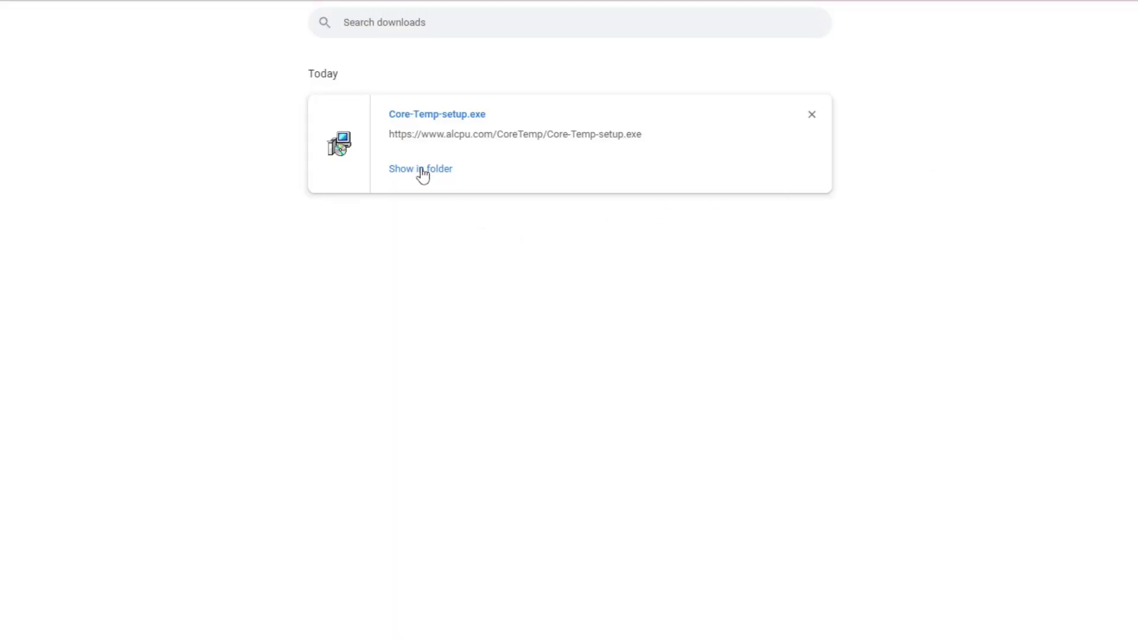
{"action": "left_click", "coordinate": [422, 170]}
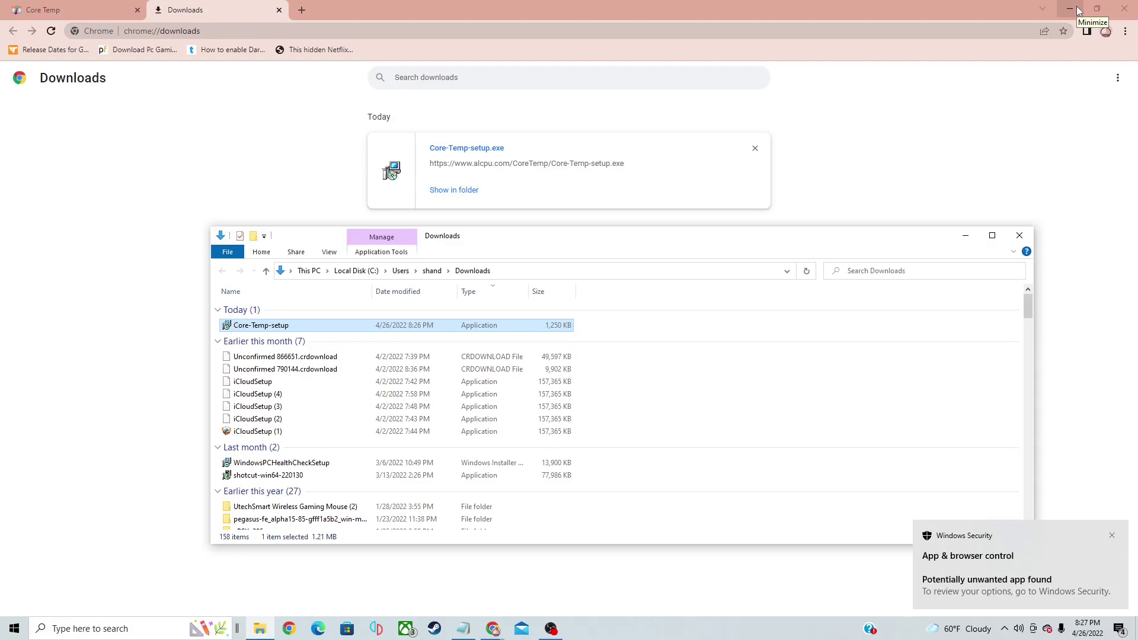
Move Core-Temp-setup from Downloads to the desktop and launch the installer from there.
{"action": "left_click", "coordinate": [1076, 7]}
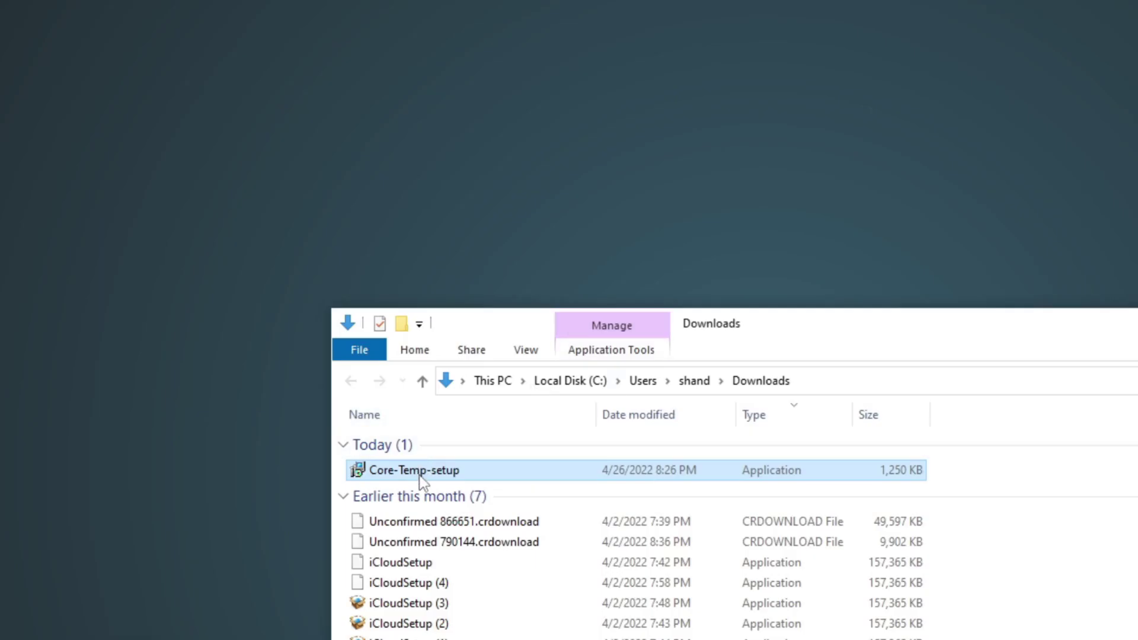
{"action": "left_click_drag", "start_coordinate": [419, 474], "coordinate": [63, 65]}
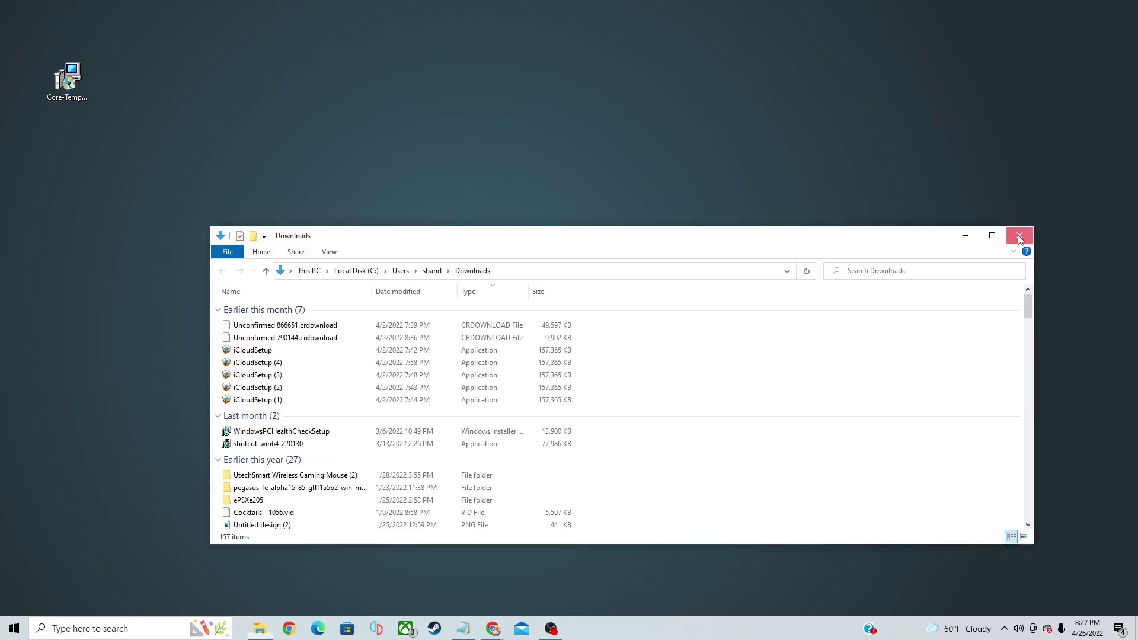
{"action": "left_click", "coordinate": [1002, 235]}
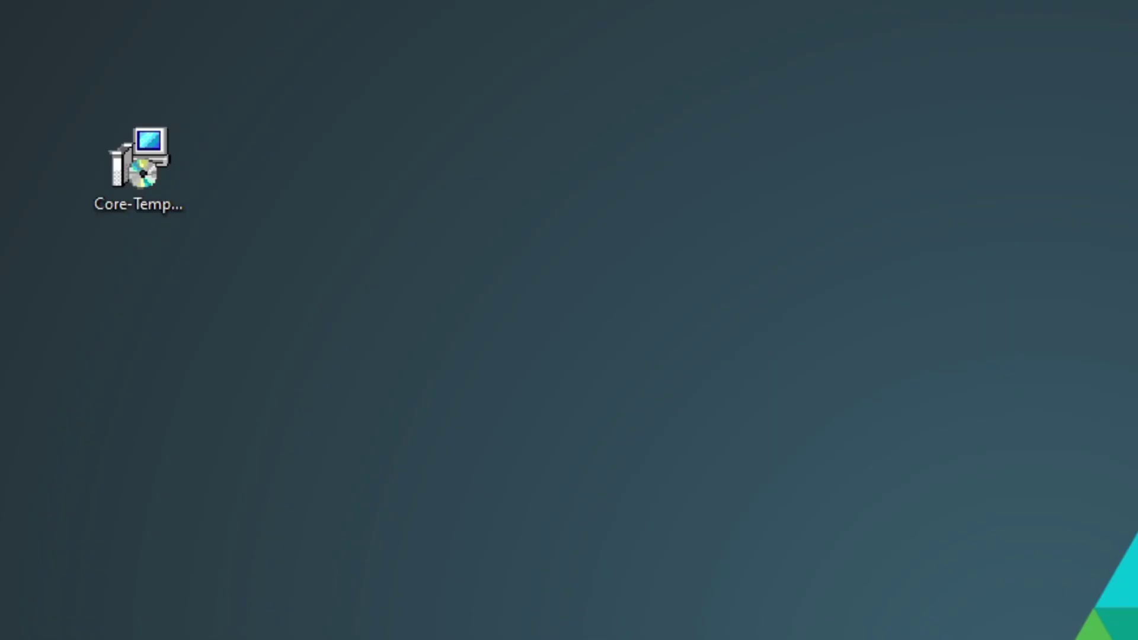
{"action": "double_click", "coordinate": [158, 172]}
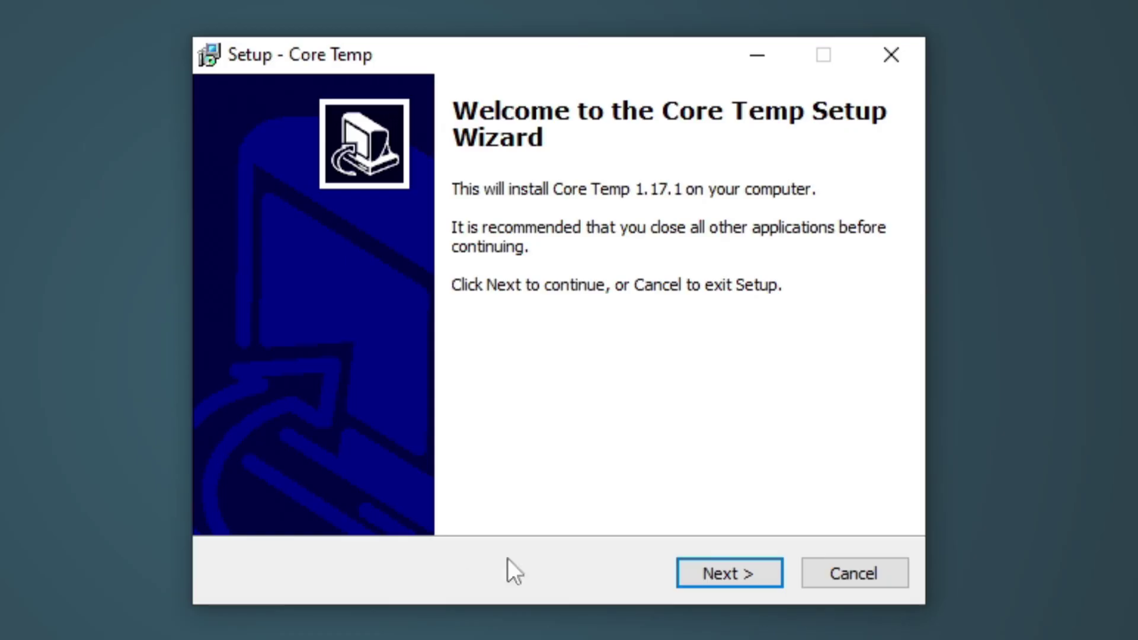
Accept the Core Temp license agreement.
{"action": "left_click", "coordinate": [716, 574]}
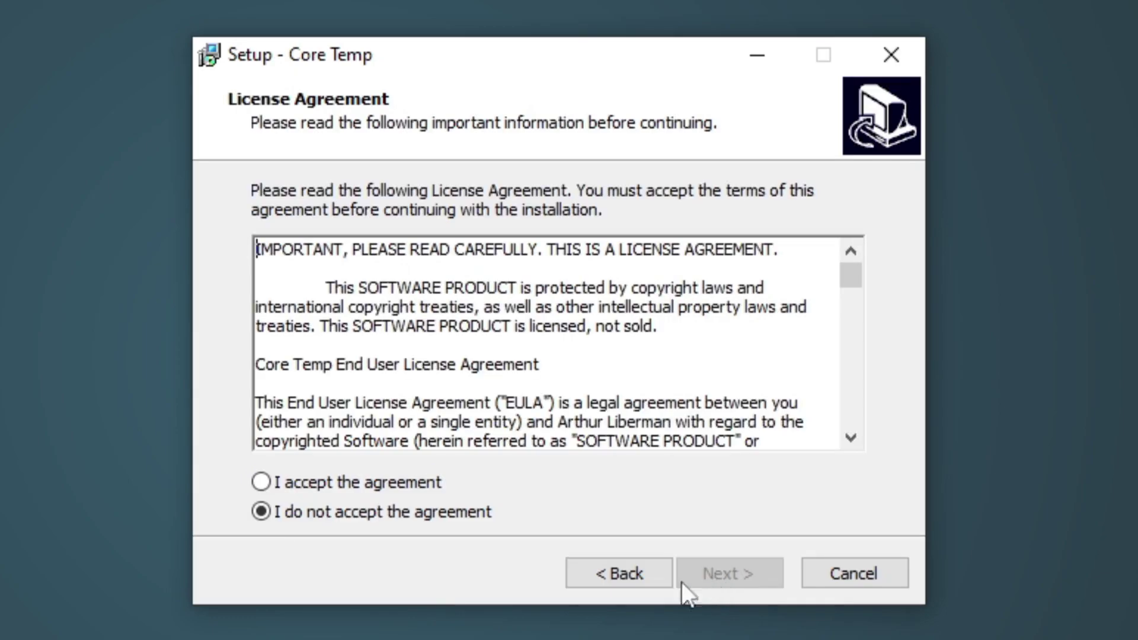
{"action": "left_click", "coordinate": [264, 481]}
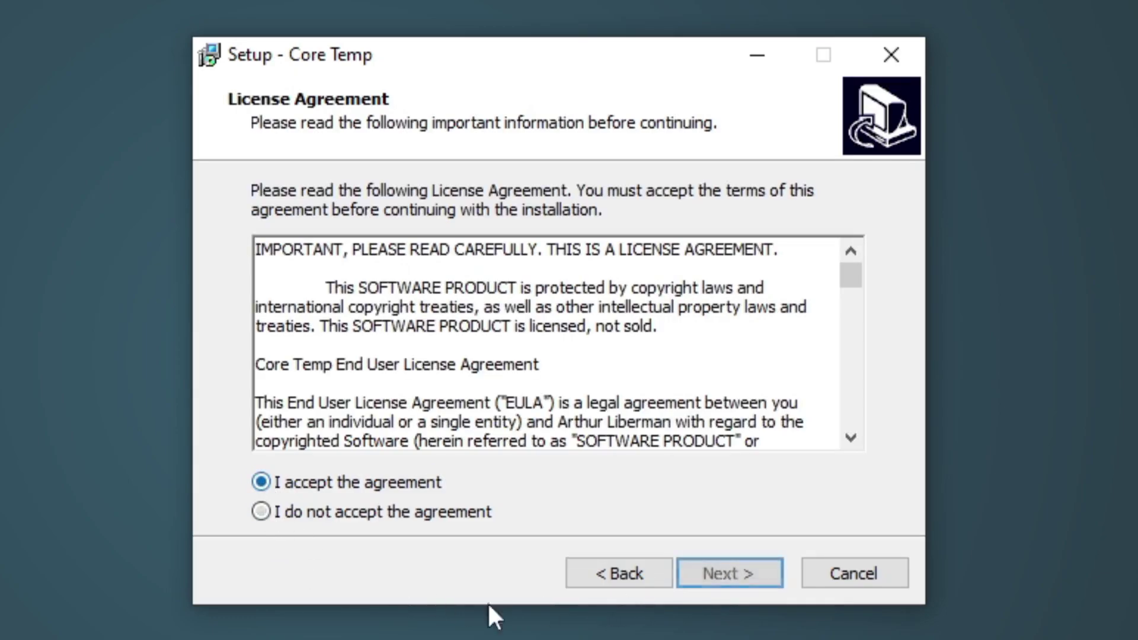
{"action": "left_click", "coordinate": [726, 574]}
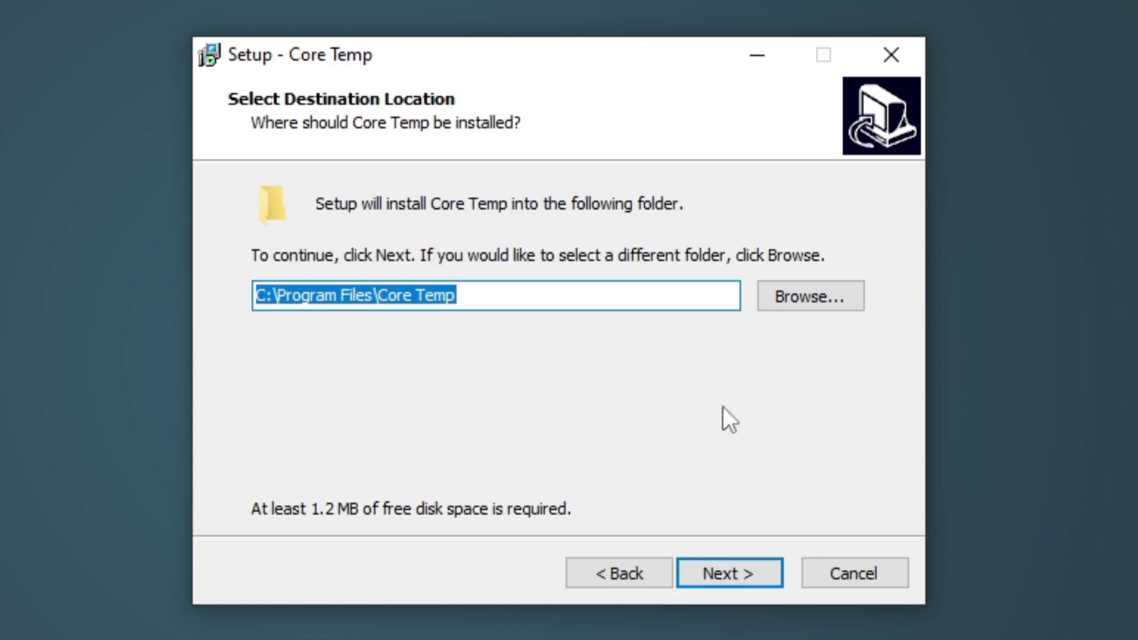
Keep the default C:\Program Files\Core Temp install folder and continue to Additional Tasks.
{"action": "left_click", "coordinate": [801, 296]}
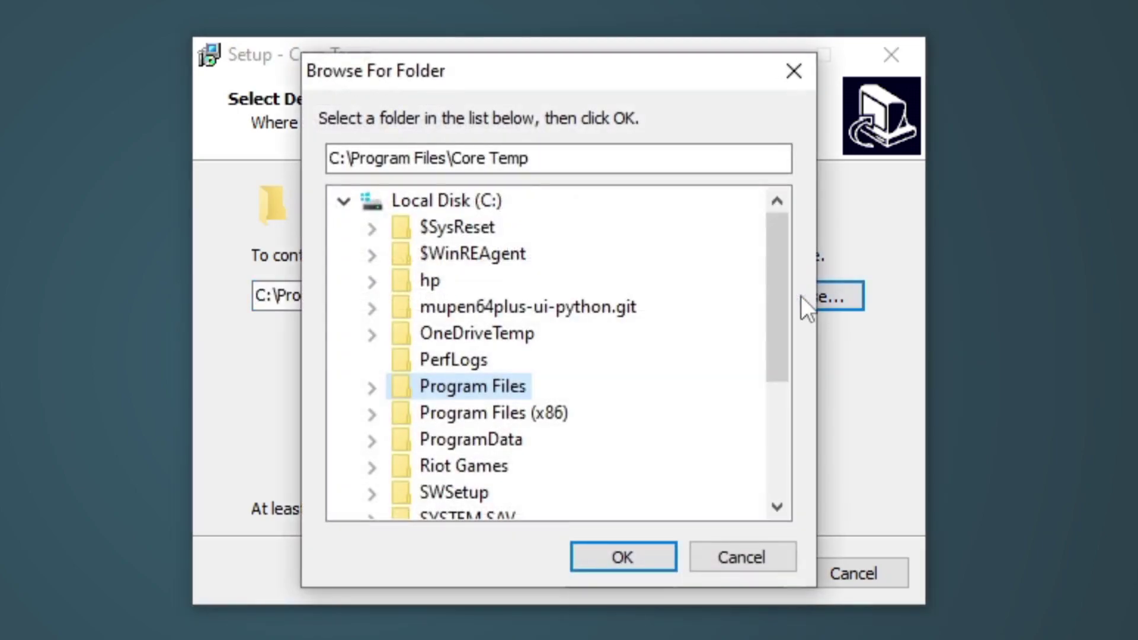
{"action": "left_click_drag", "start_coordinate": [779, 237], "coordinate": [761, 453]}
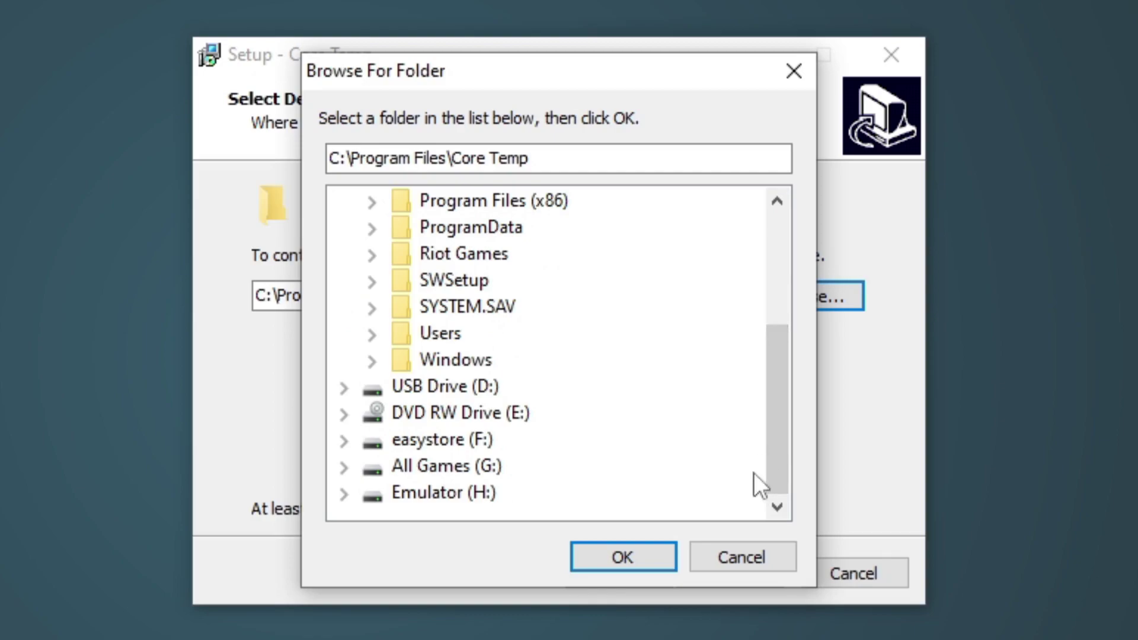
{"action": "left_click", "coordinate": [737, 559]}
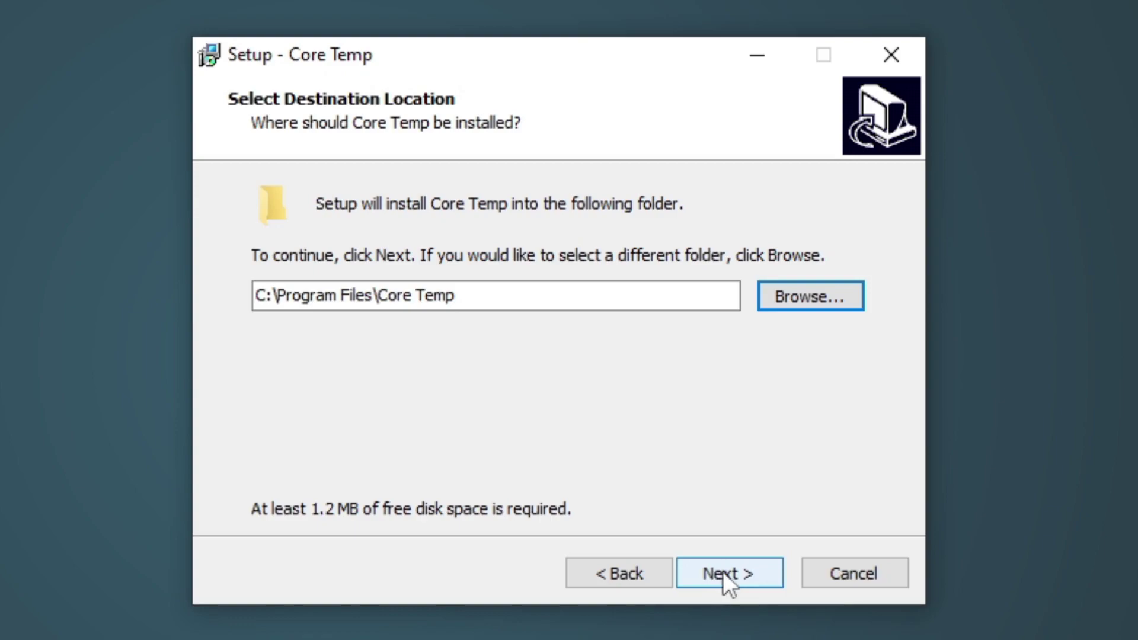
{"action": "left_click", "coordinate": [723, 571]}
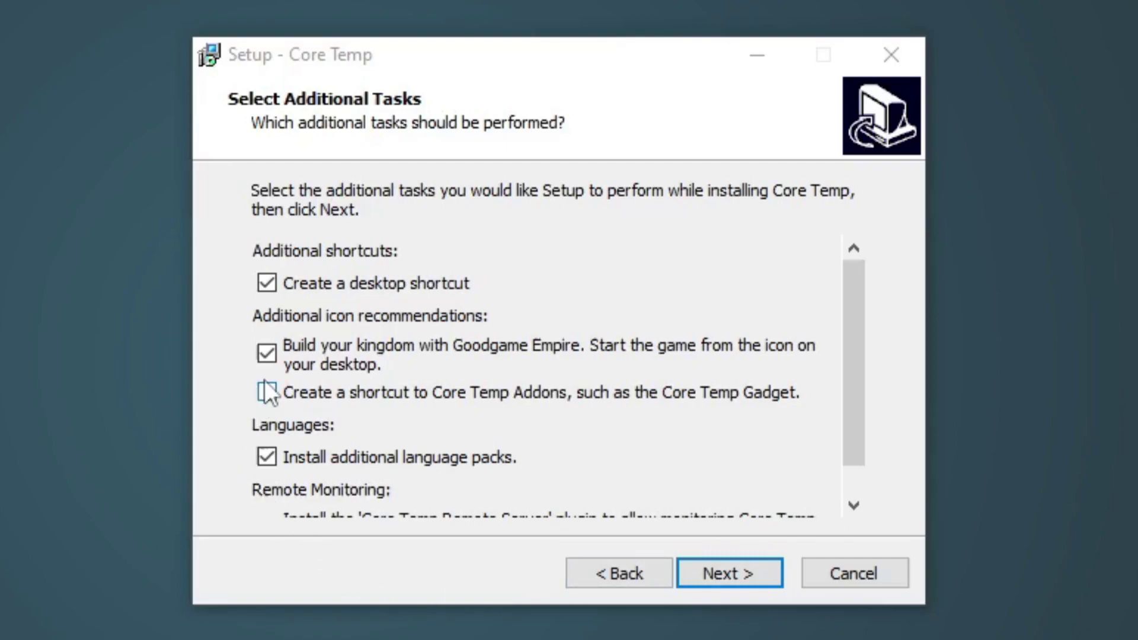
Skip the Goodgame Empire and addons shortcuts in the additional tasks.
{"action": "left_click", "coordinate": [268, 353]}
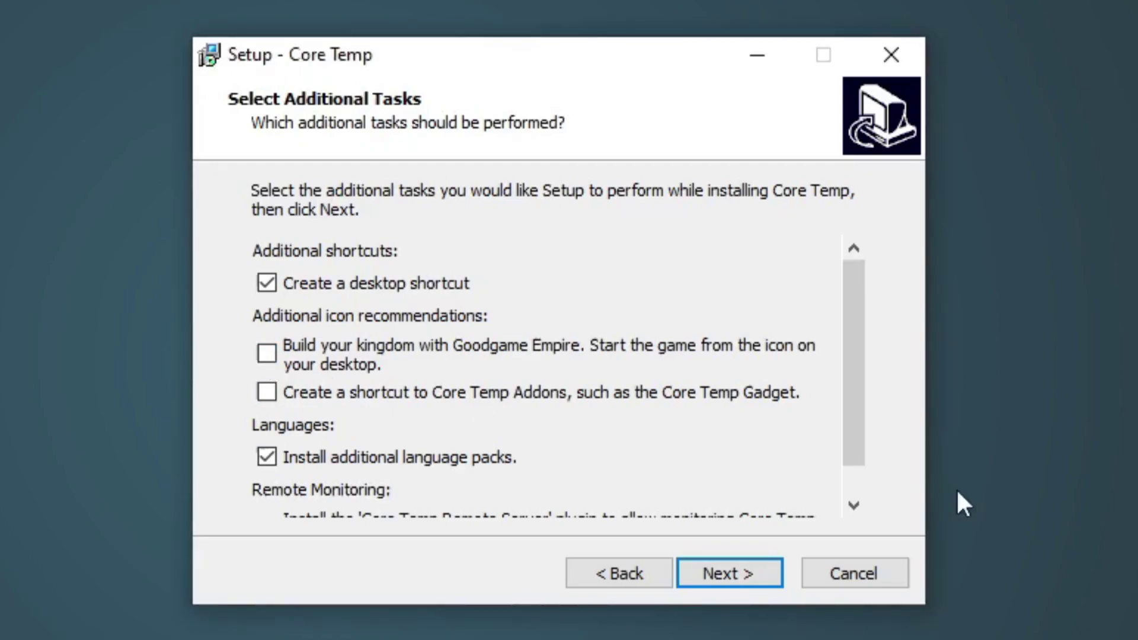
{"action": "left_click_drag", "start_coordinate": [855, 341], "coordinate": [854, 365]}
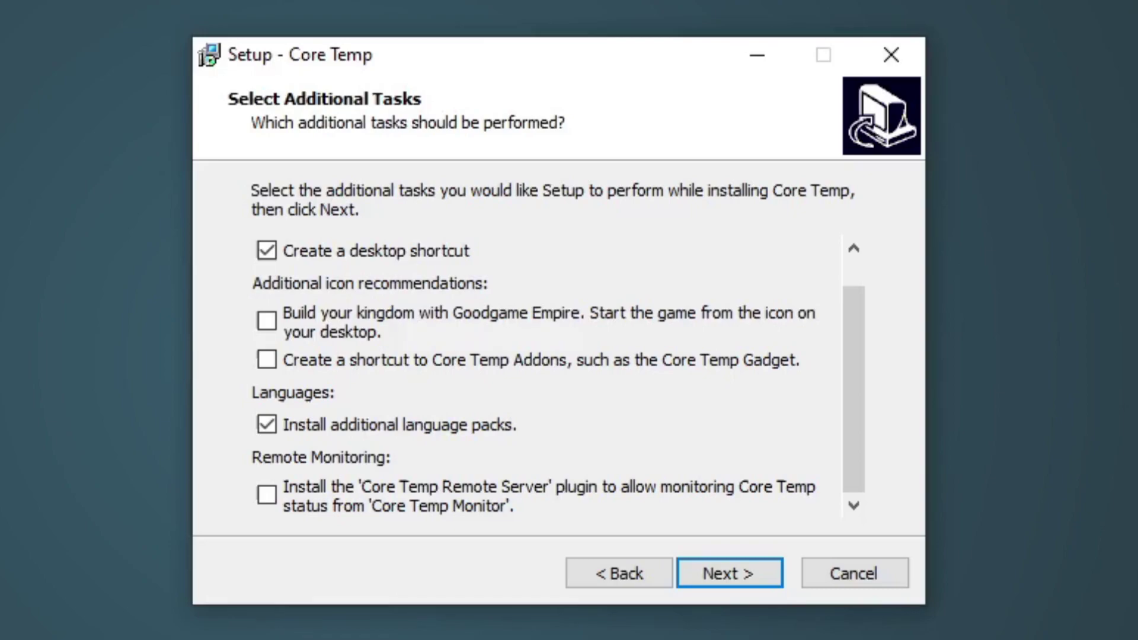
{"action": "left_click", "coordinate": [737, 570]}
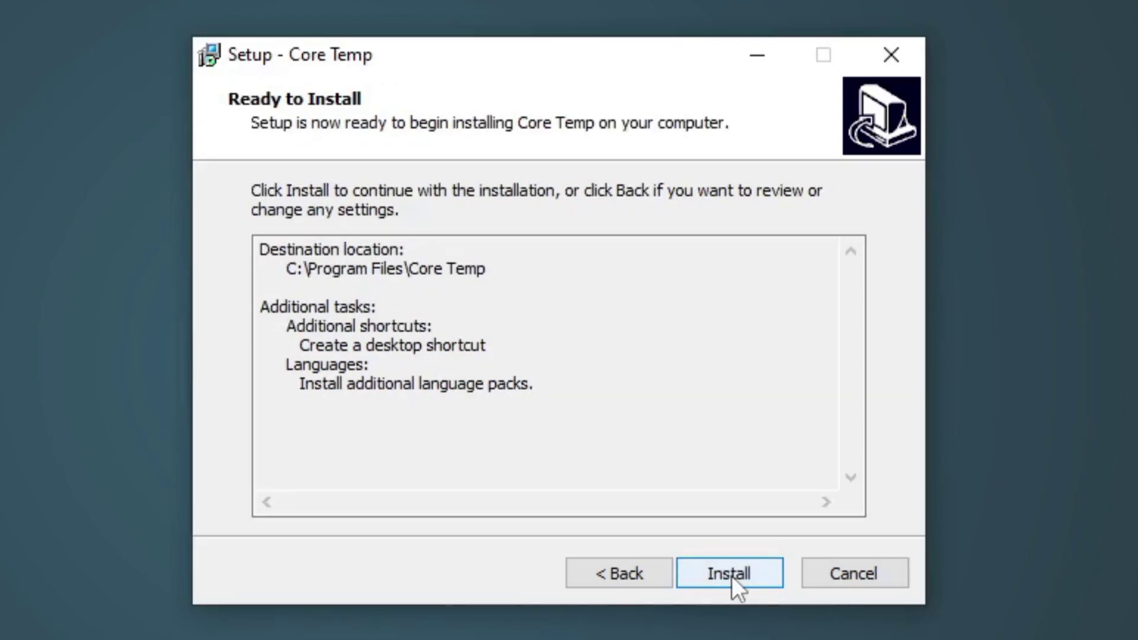
Install Core Temp and finish setup with Core Temp launching.
{"action": "left_click", "coordinate": [732, 575]}
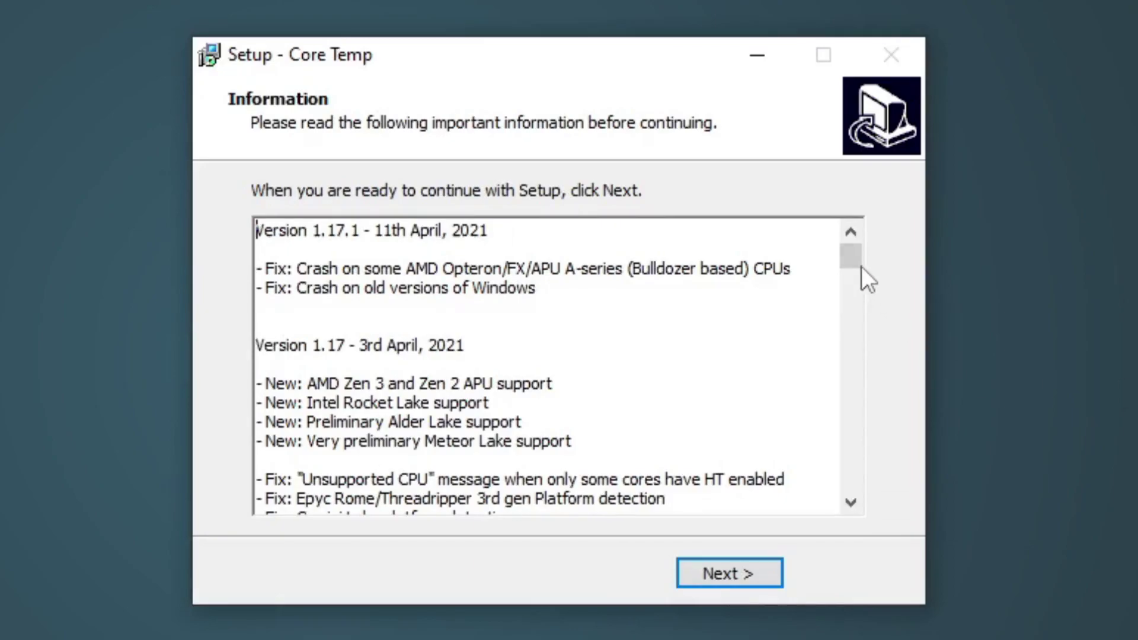
{"action": "left_click_drag", "start_coordinate": [854, 256], "coordinate": [919, 162]}
{"action": "left_click", "coordinate": [744, 573]}
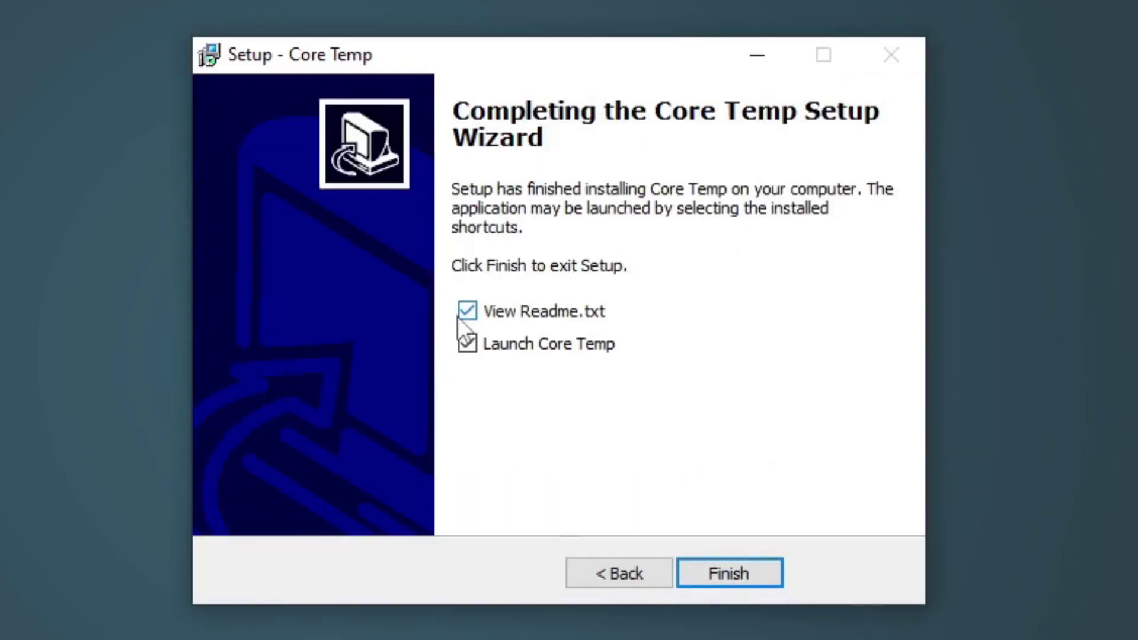
{"action": "left_click", "coordinate": [736, 577]}
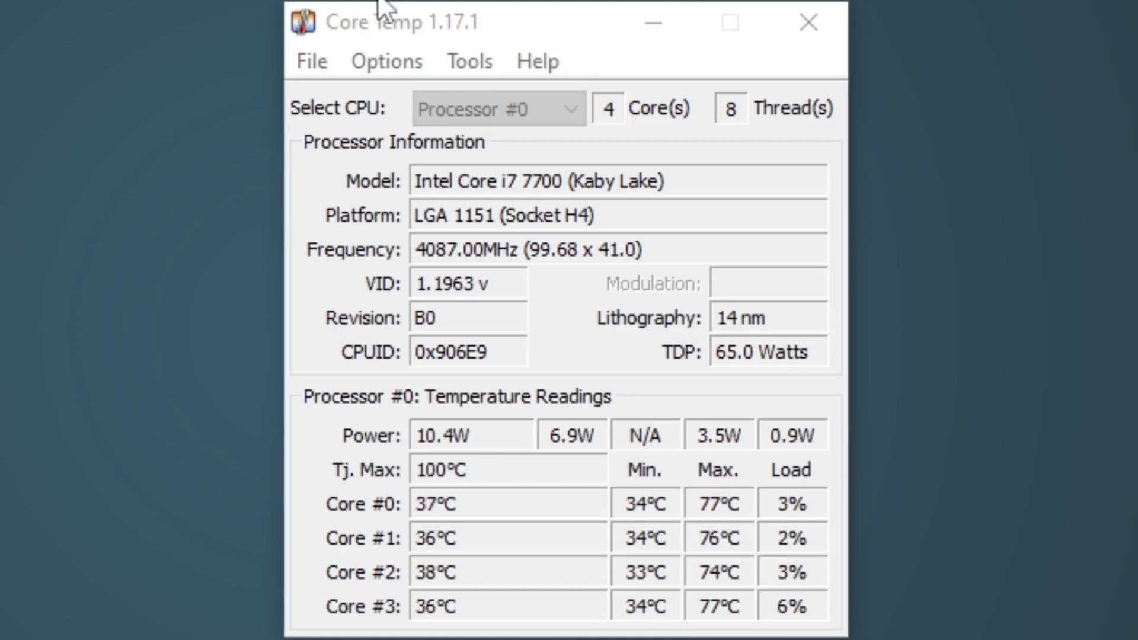
Make Core Temp start with Windows and show only the highest temperature in the tray.
{"action": "left_click", "coordinate": [389, 61]}
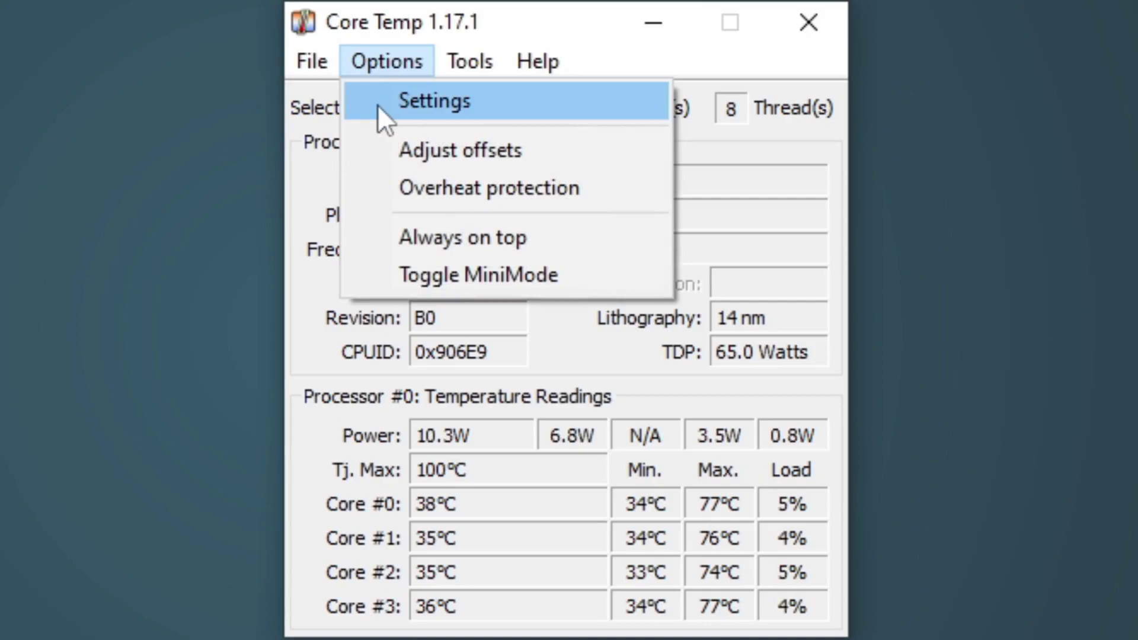
{"action": "left_click", "coordinate": [391, 96]}
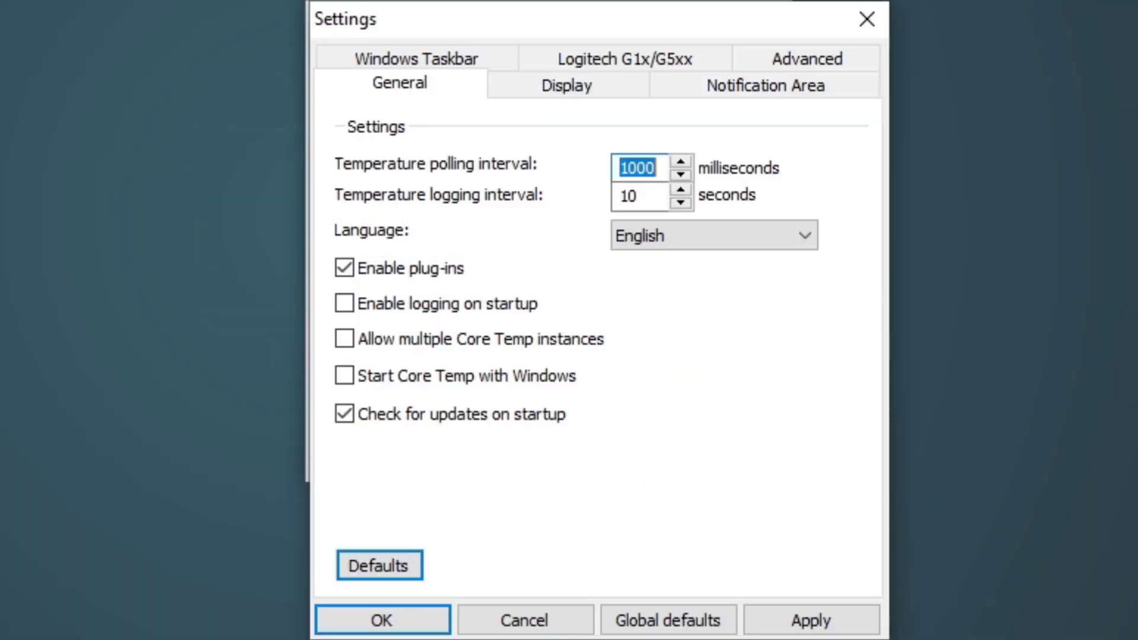
{"action": "left_click", "coordinate": [345, 376]}
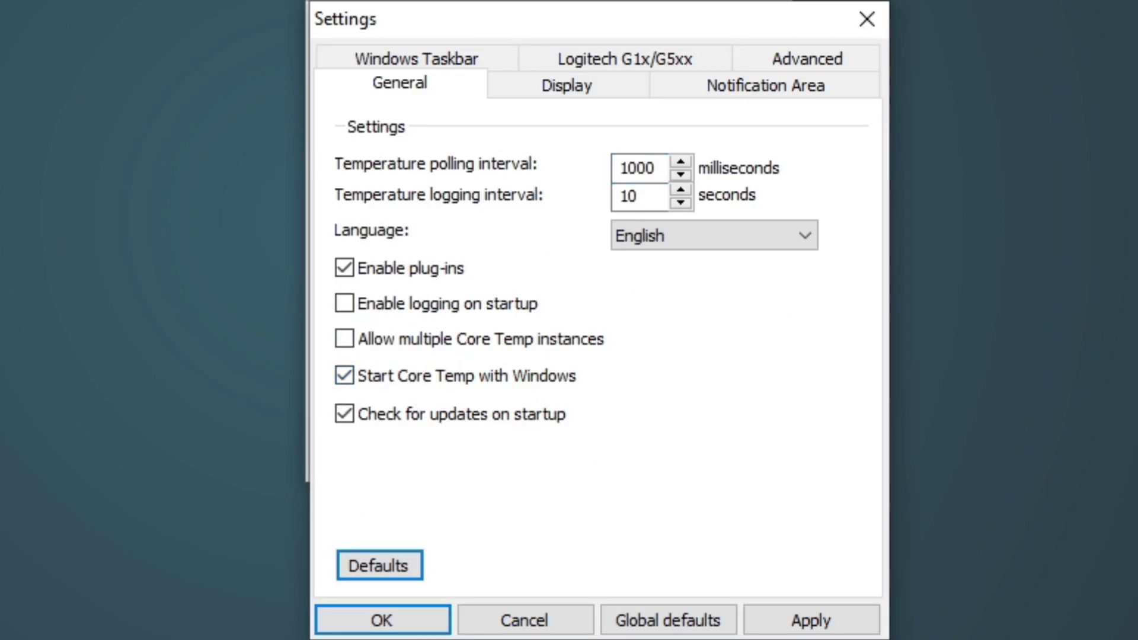
{"action": "left_click", "coordinate": [592, 91]}
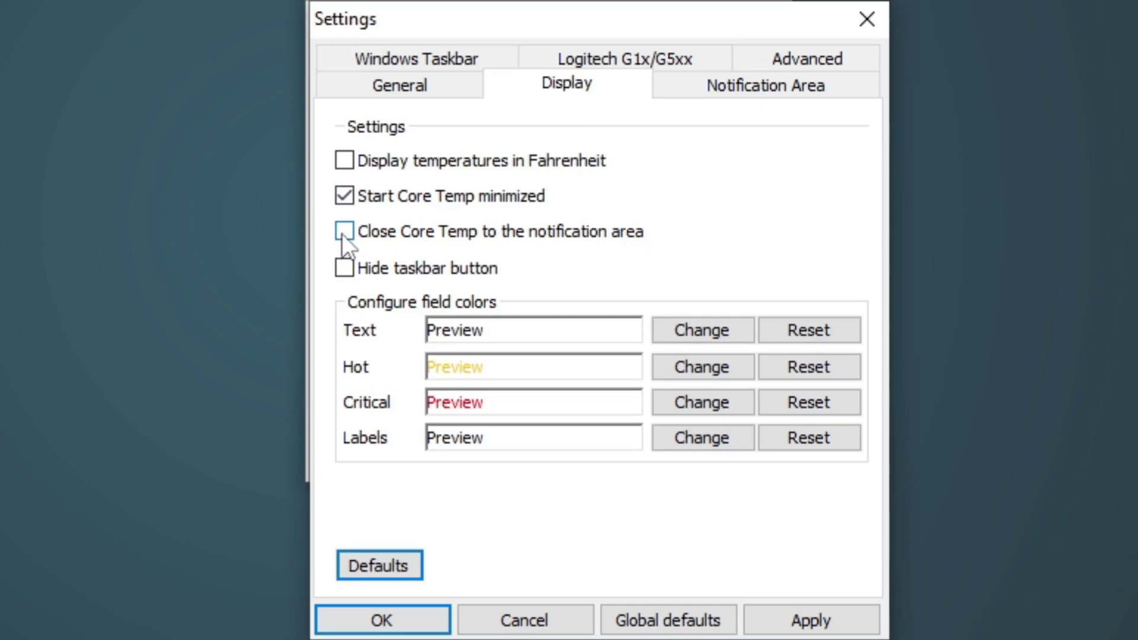
{"action": "left_click", "coordinate": [794, 95]}
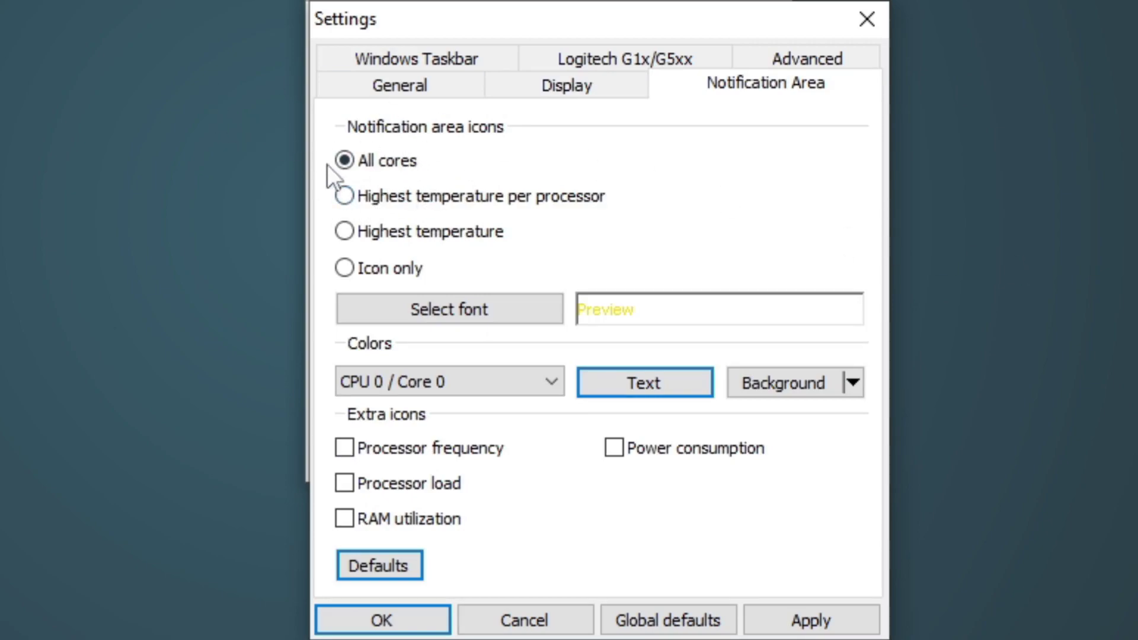
{"action": "left_click", "coordinate": [346, 234]}
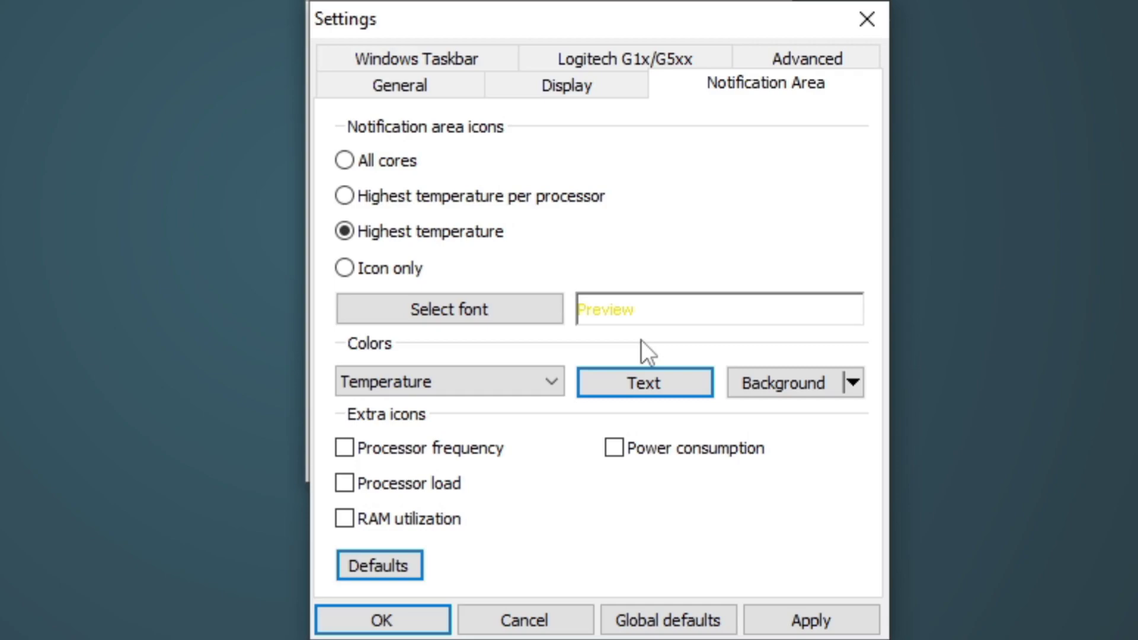
Set the tray temperature text colour to red.
{"action": "left_click", "coordinate": [652, 390]}
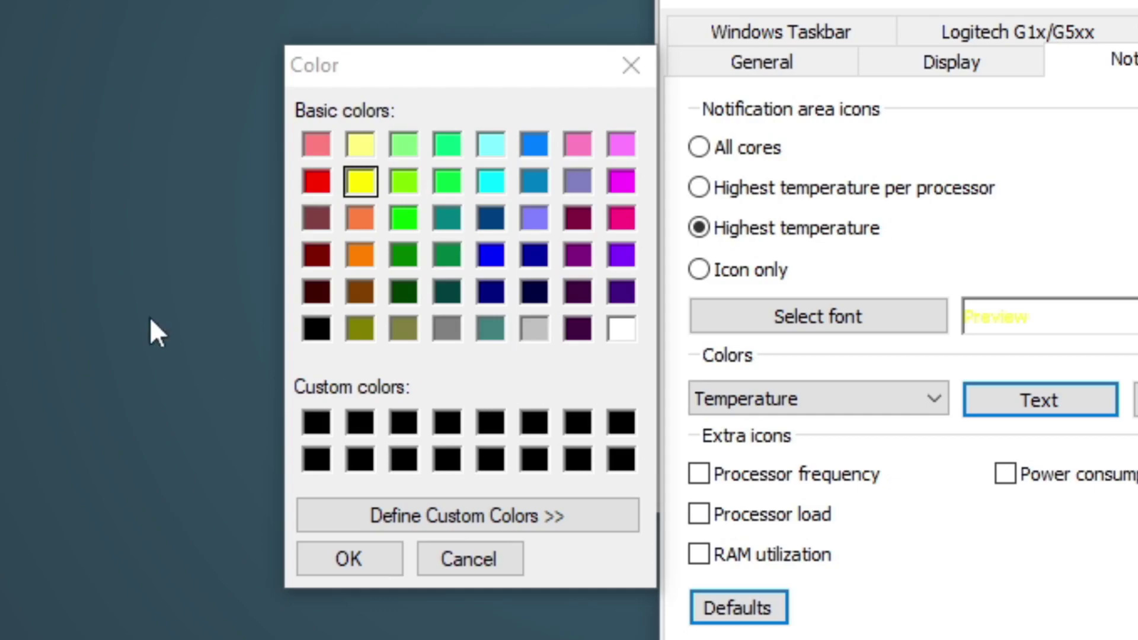
{"action": "left_click", "coordinate": [312, 188]}
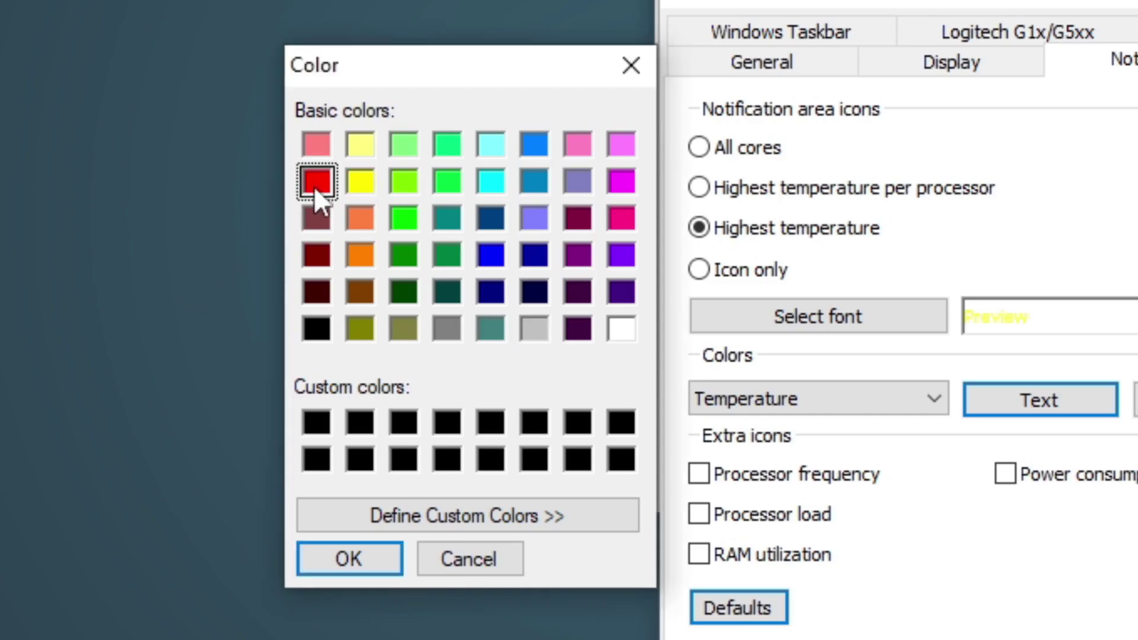
{"action": "left_click", "coordinate": [340, 556]}
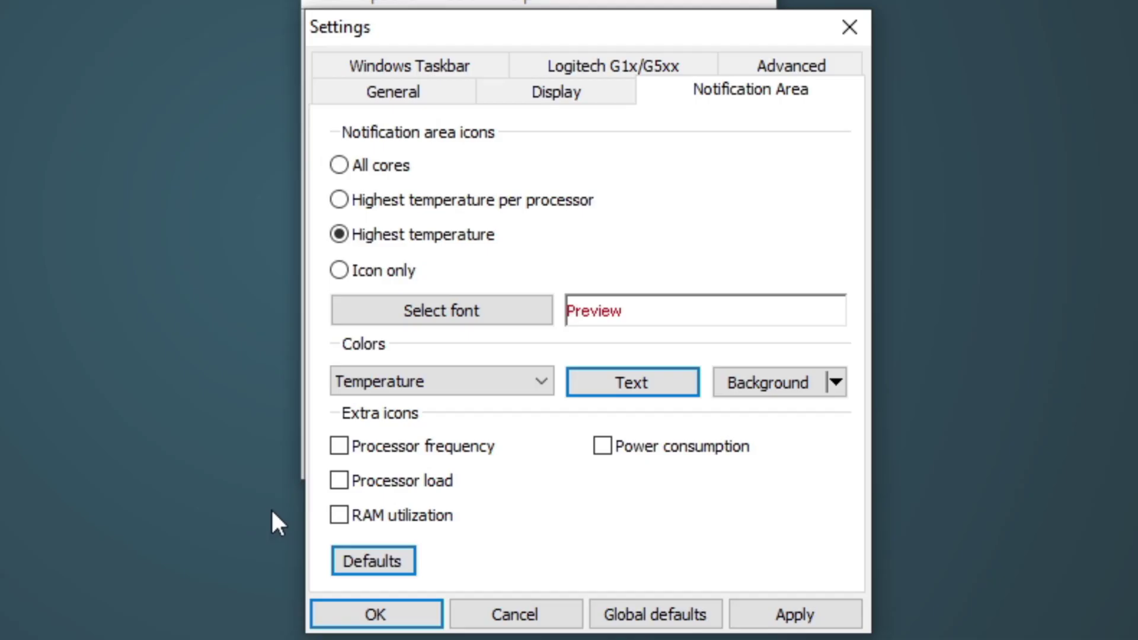
Make the tray font Tahoma Bold 8, apply the changes, and close settings.
{"action": "left_click", "coordinate": [457, 311]}
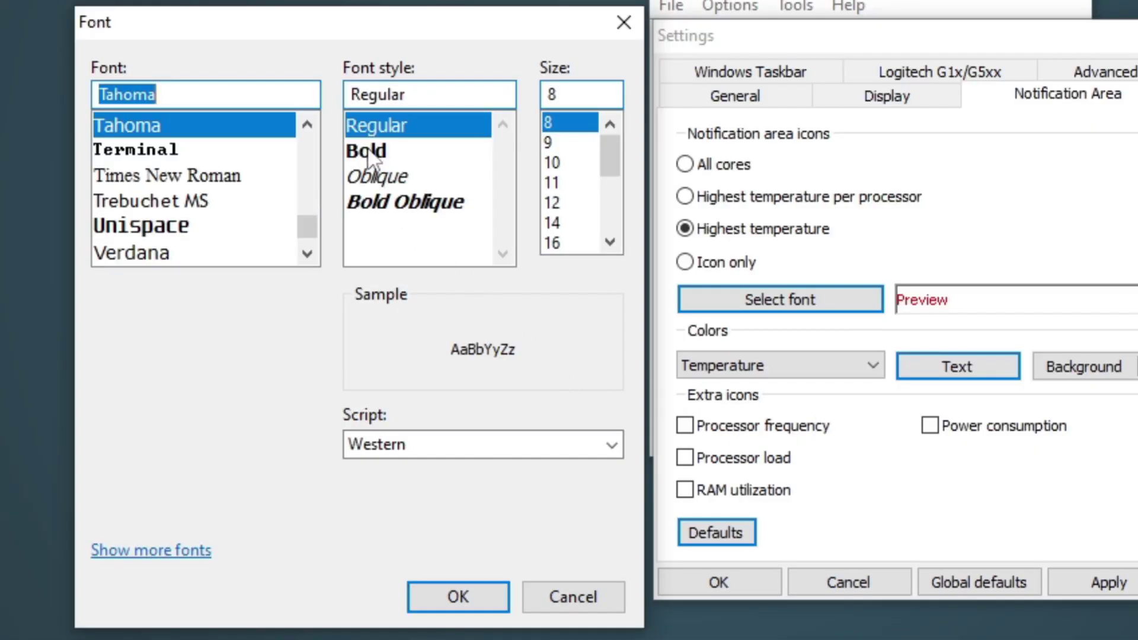
{"action": "left_click", "coordinate": [368, 152]}
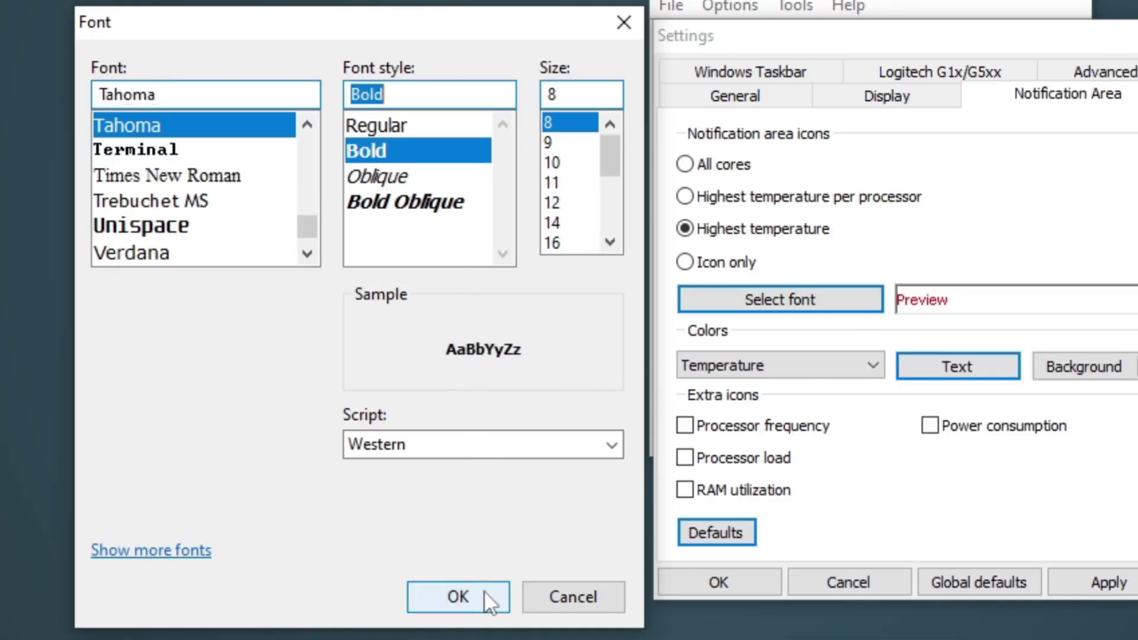
{"action": "left_click", "coordinate": [484, 590]}
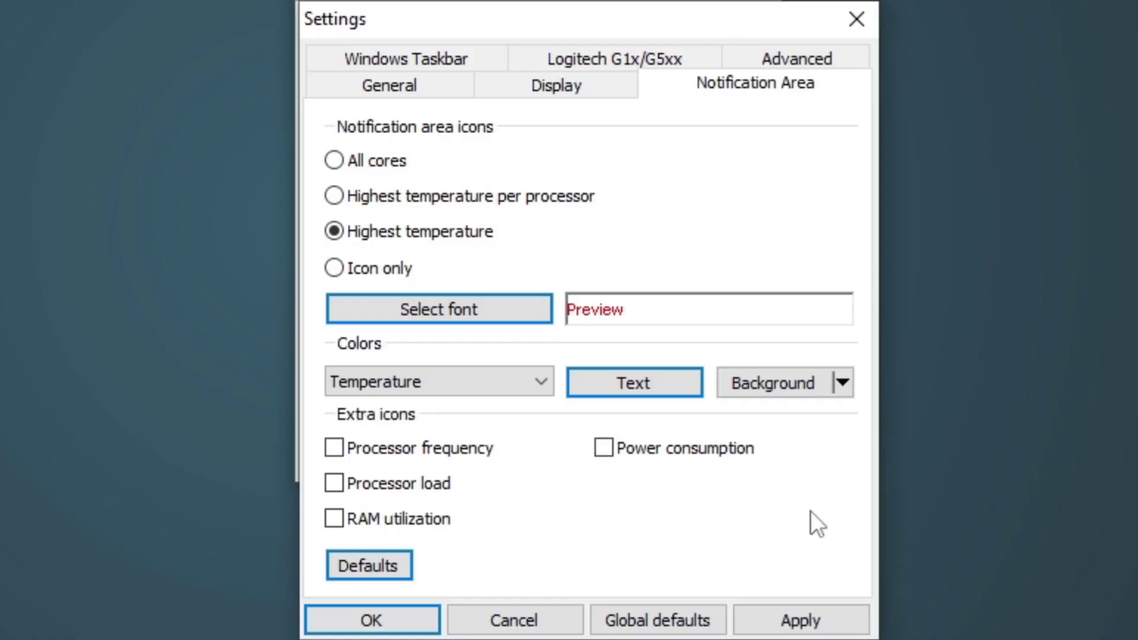
{"action": "left_click", "coordinate": [809, 625]}
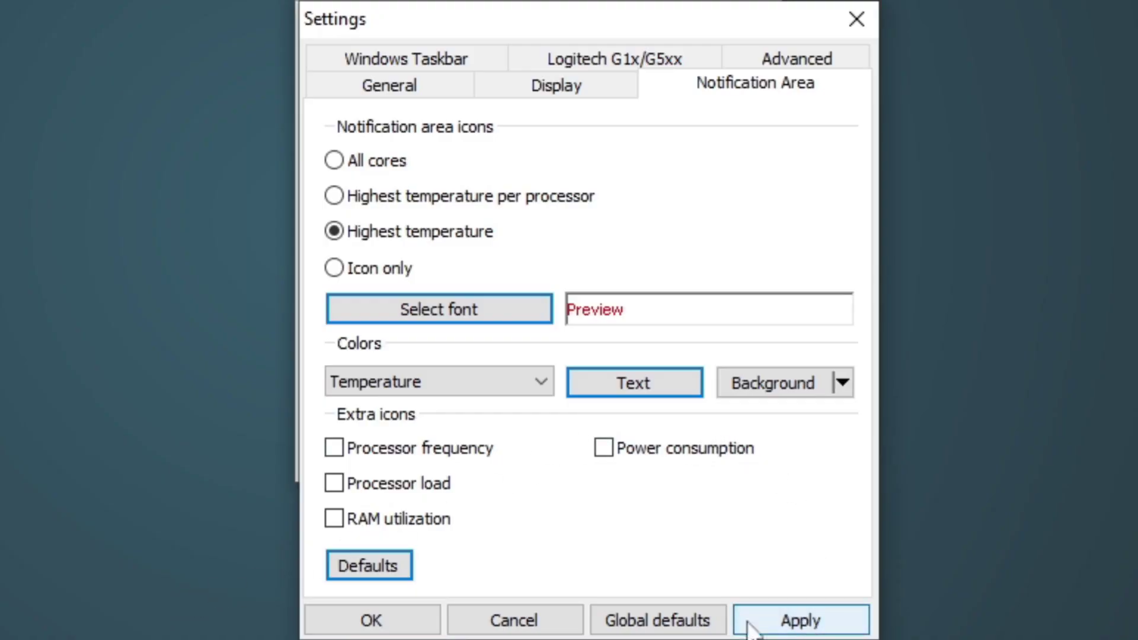
{"action": "left_click", "coordinate": [377, 620]}
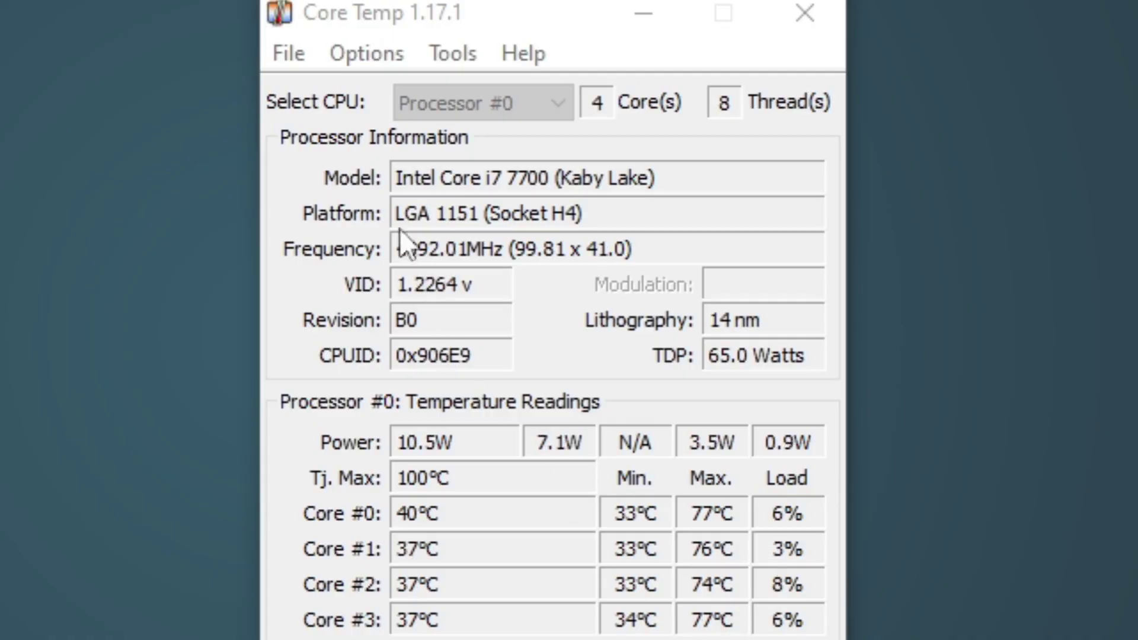
Enable overheat protection at a specified 85° threshold with the sleep shut-down action.
{"action": "left_click", "coordinate": [374, 50]}
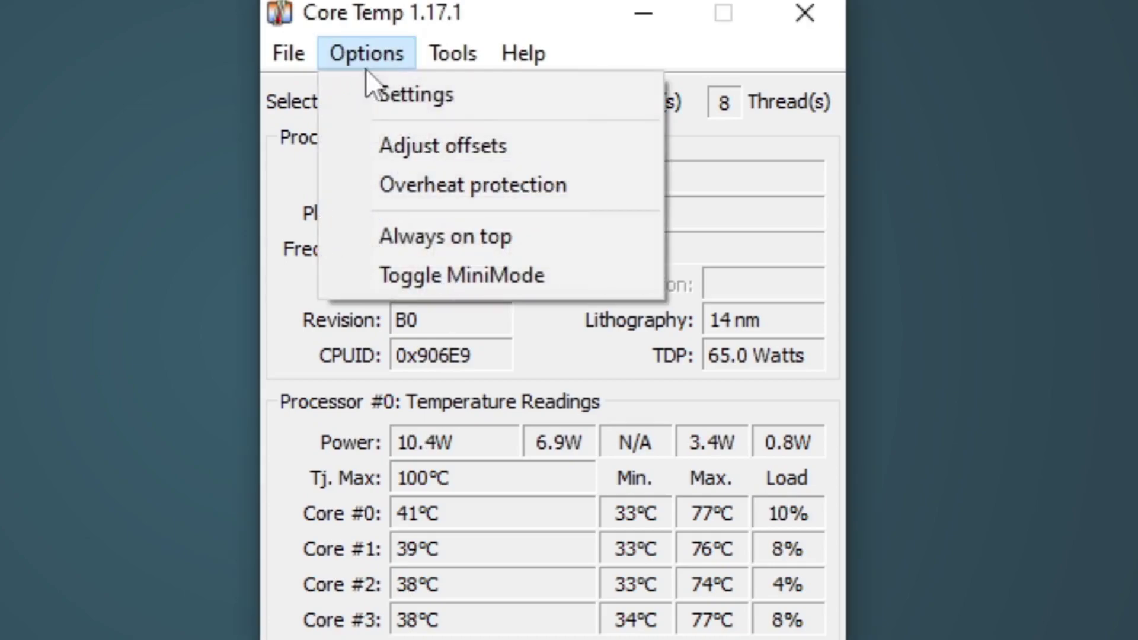
{"action": "left_click", "coordinate": [350, 190]}
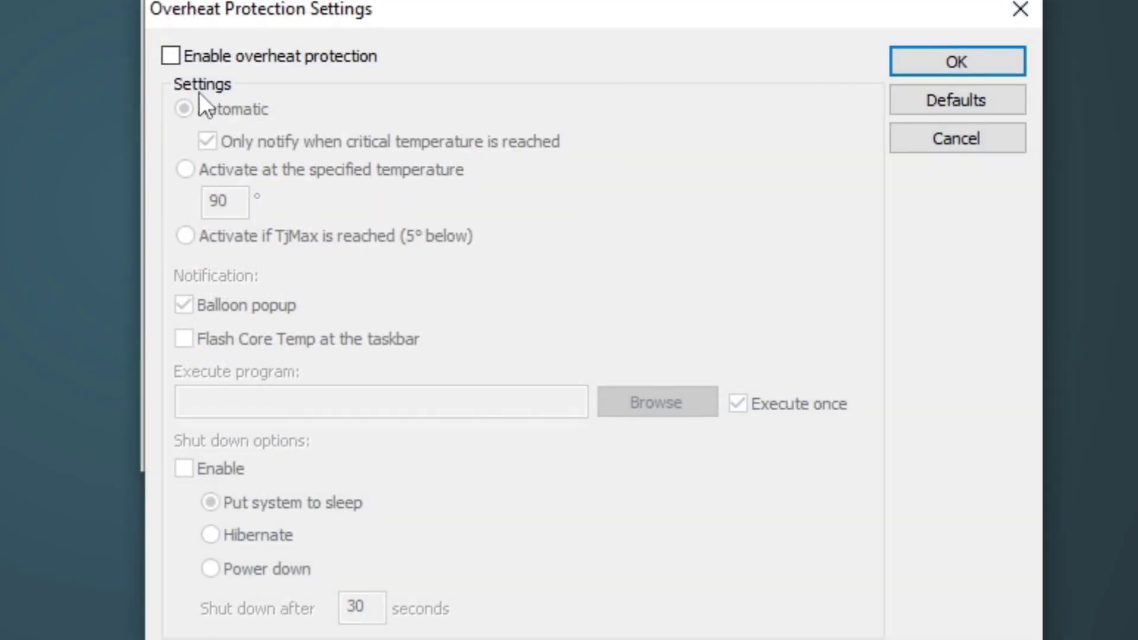
{"action": "left_click", "coordinate": [171, 56]}
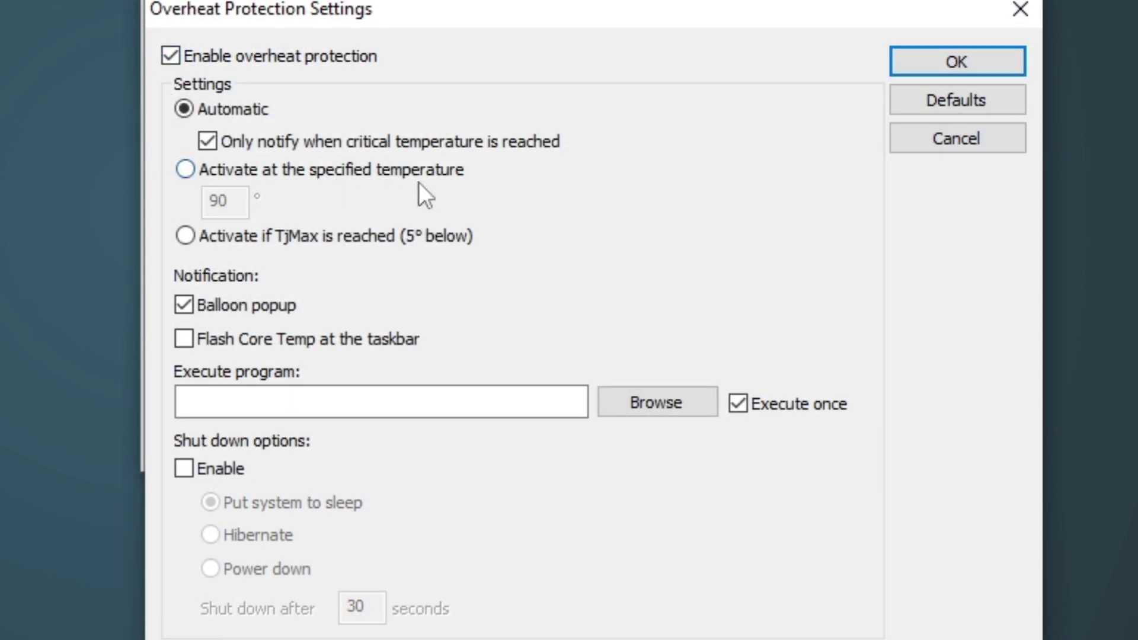
{"action": "left_click", "coordinate": [186, 169]}
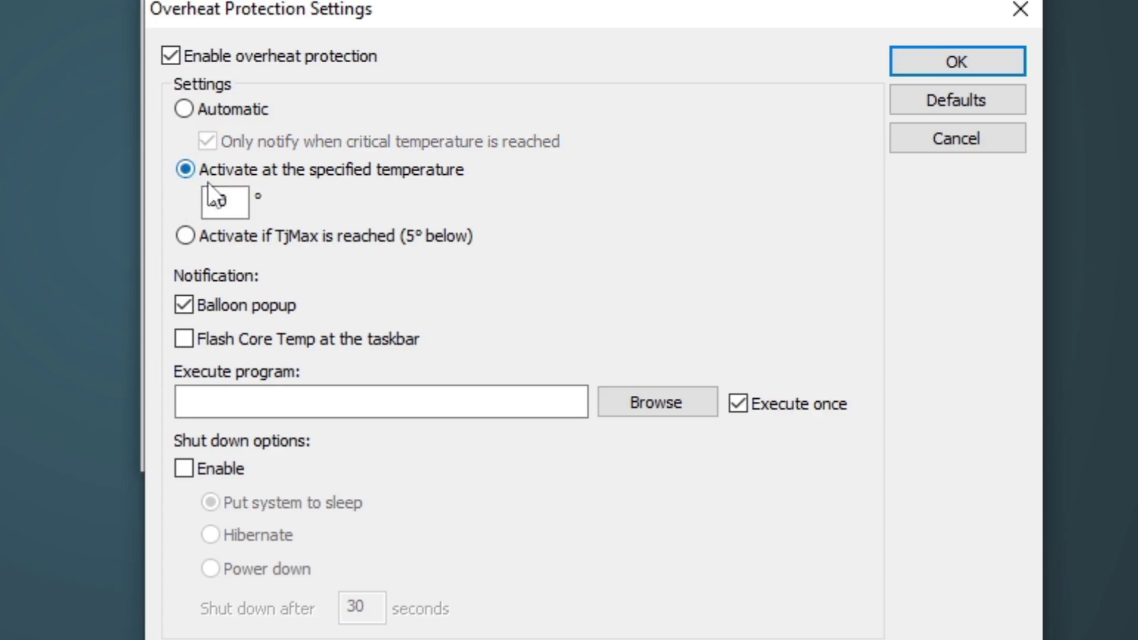
{"action": "double_click", "coordinate": [242, 200]}
{"action": "type", "text": "85"}
{"action": "left_click", "coordinate": [181, 468]}
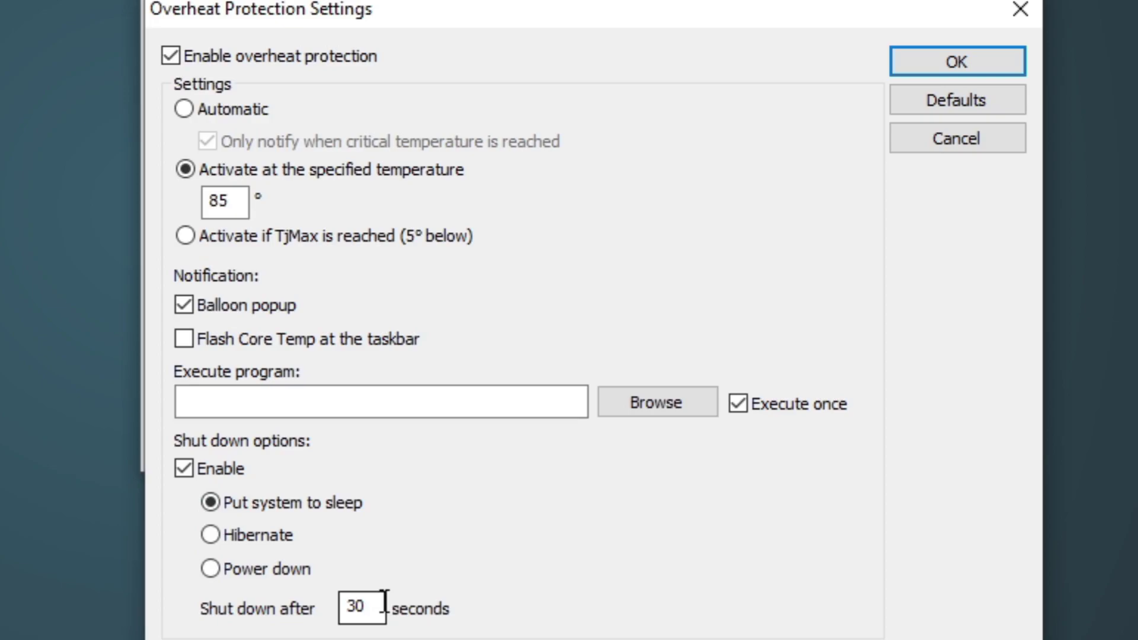
{"action": "left_click", "coordinate": [974, 64]}
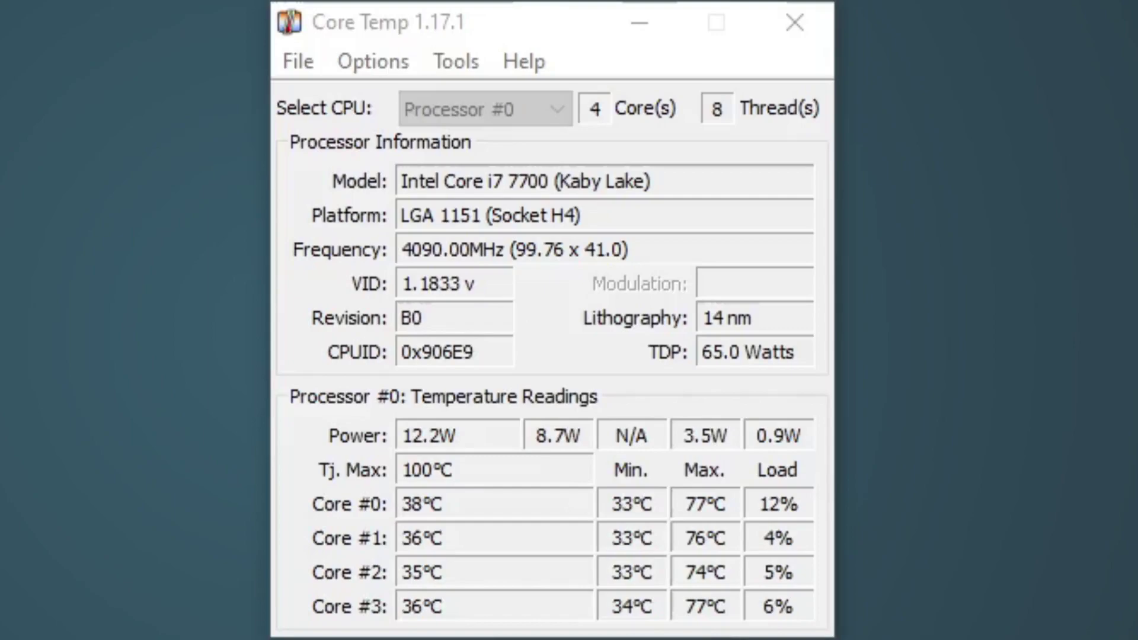
{"action": "left_click", "coordinate": [792, 25]}
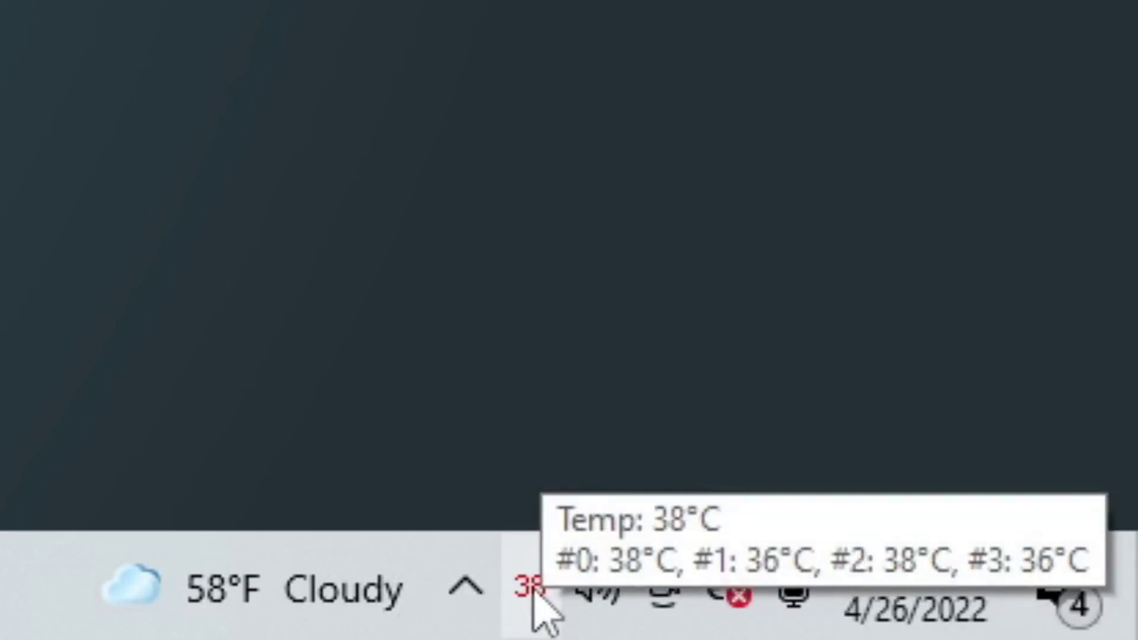
{"action": "double_click", "coordinate": [531, 588]}
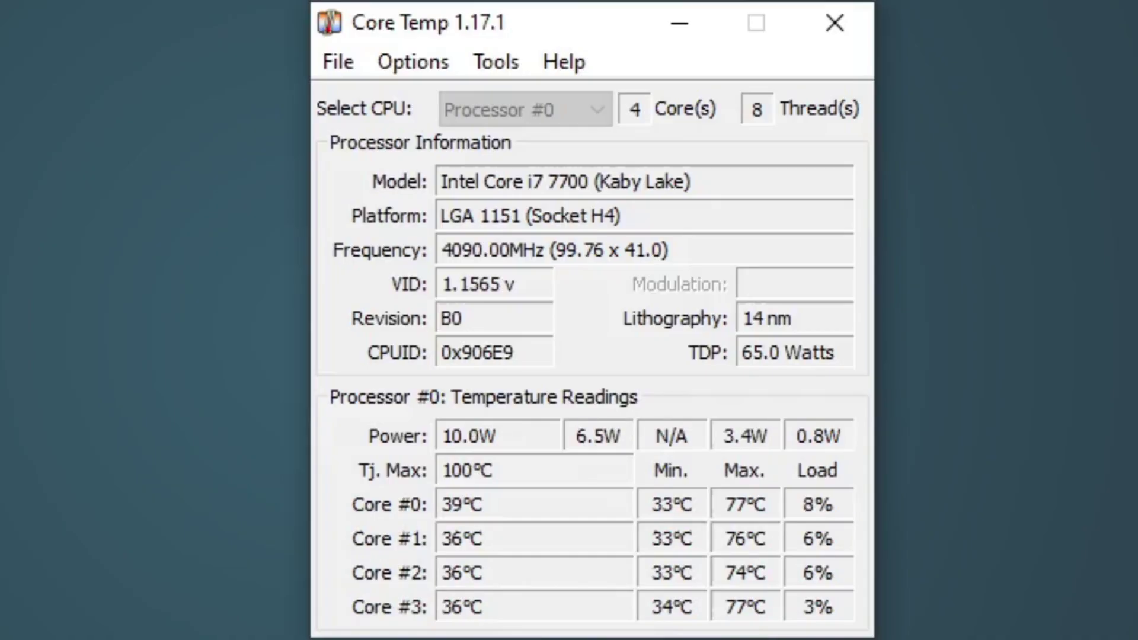
Set the Notification Area tray display to All cores, apply, and close settings.
{"action": "left_click", "coordinate": [418, 68]}
{"action": "left_click", "coordinate": [453, 118]}
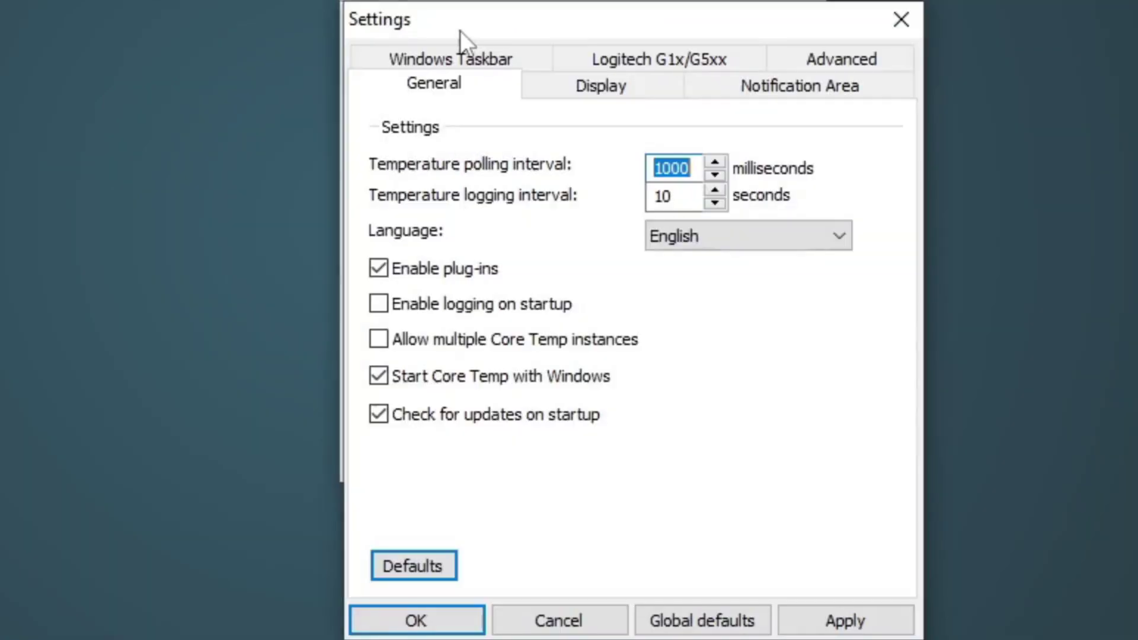
{"action": "left_click", "coordinate": [774, 83]}
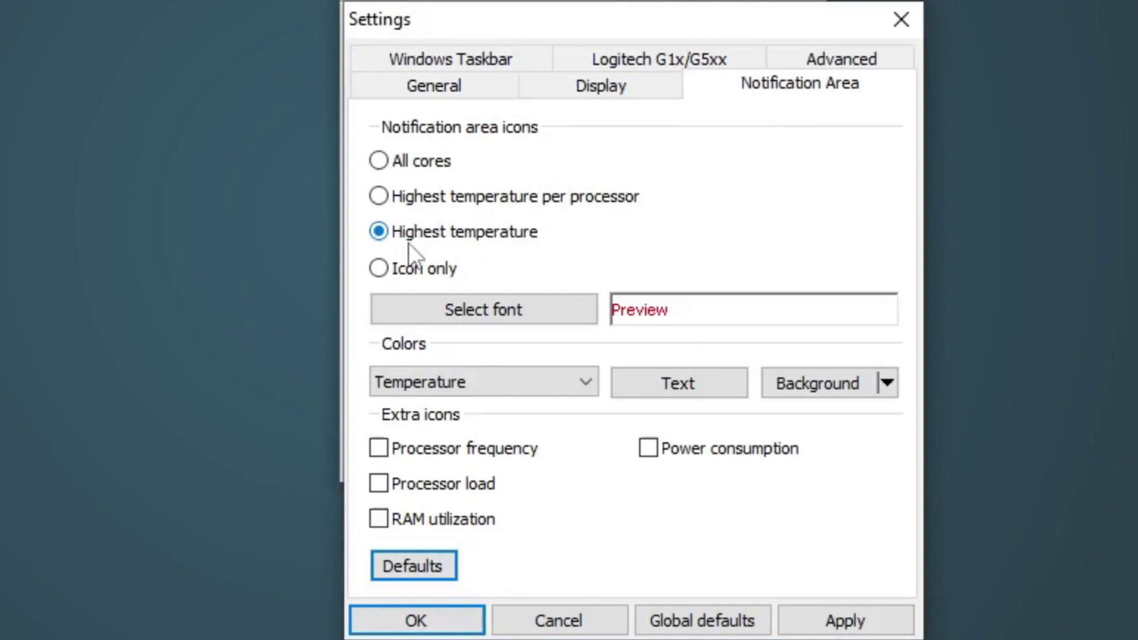
{"action": "left_click", "coordinate": [379, 160]}
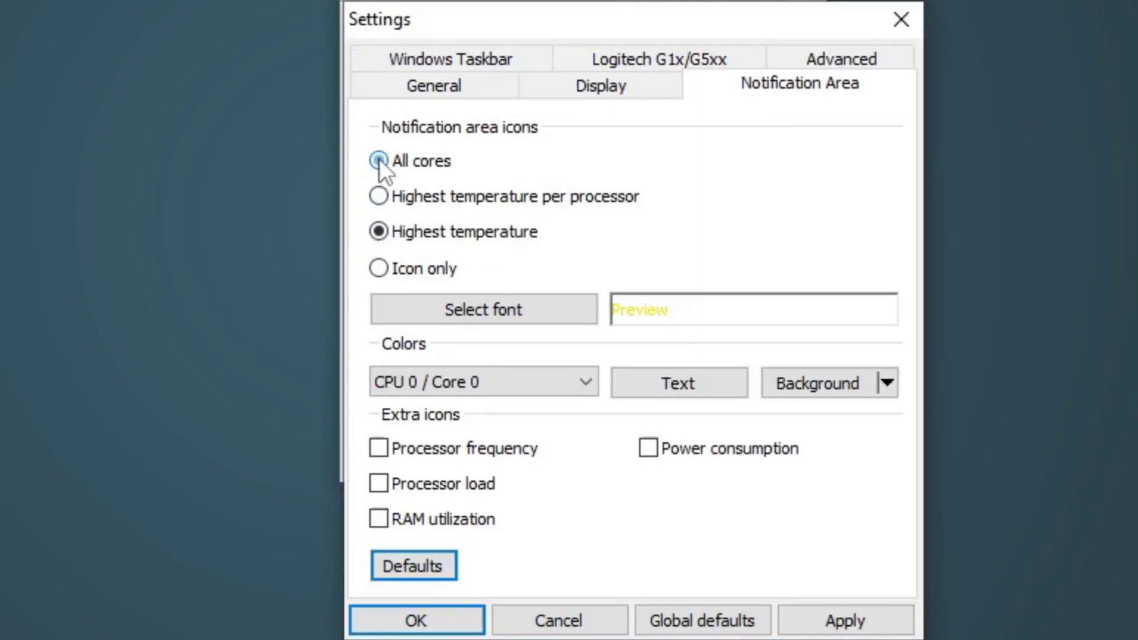
{"action": "left_click", "coordinate": [864, 627]}
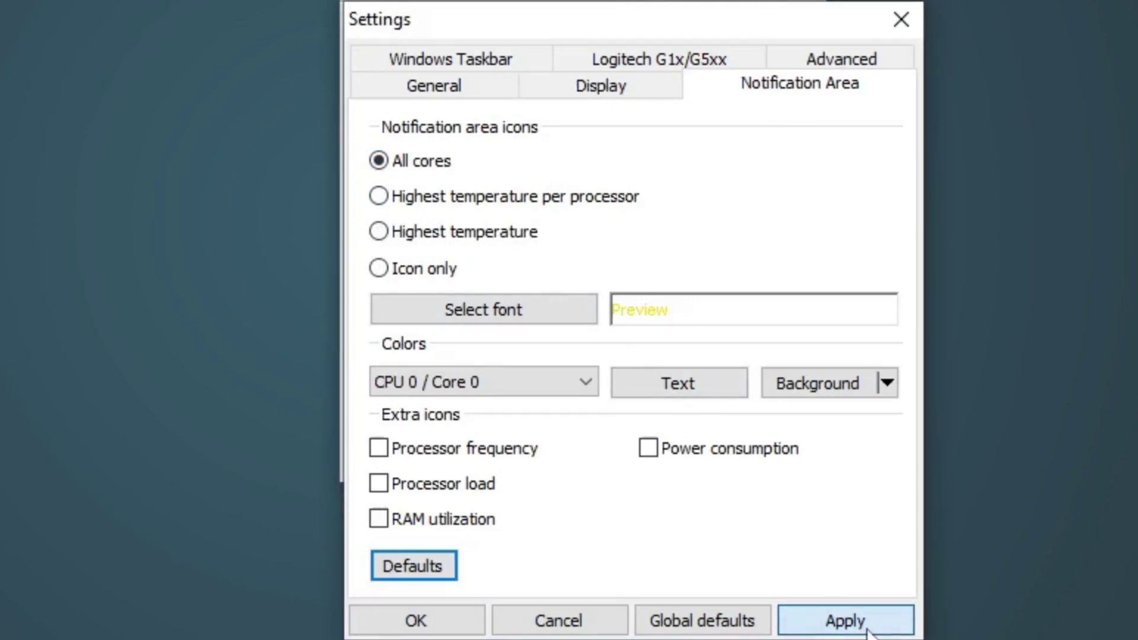
{"action": "left_click", "coordinate": [409, 622]}
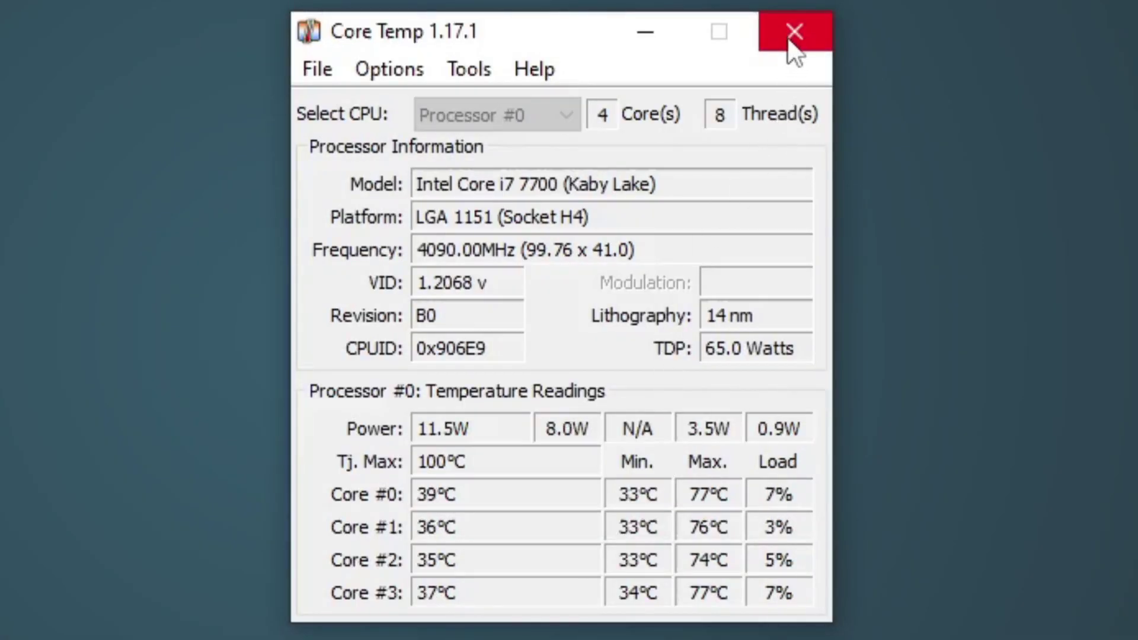
Close the Core Temp window so four per-core temperatures remain in the tray.
{"action": "left_click", "coordinate": [790, 37]}
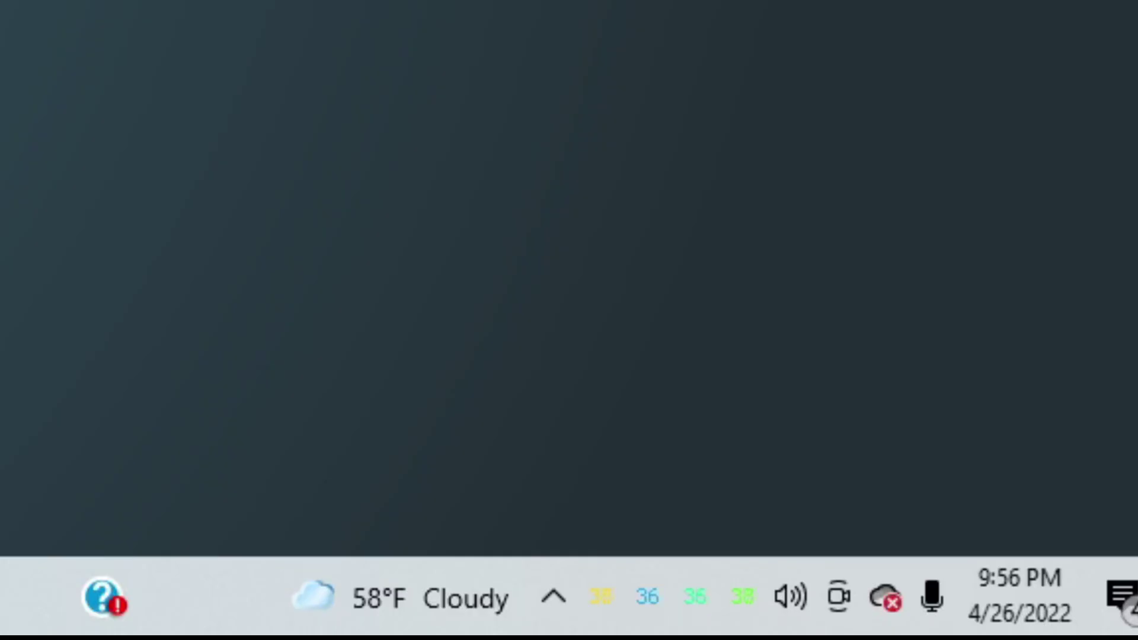